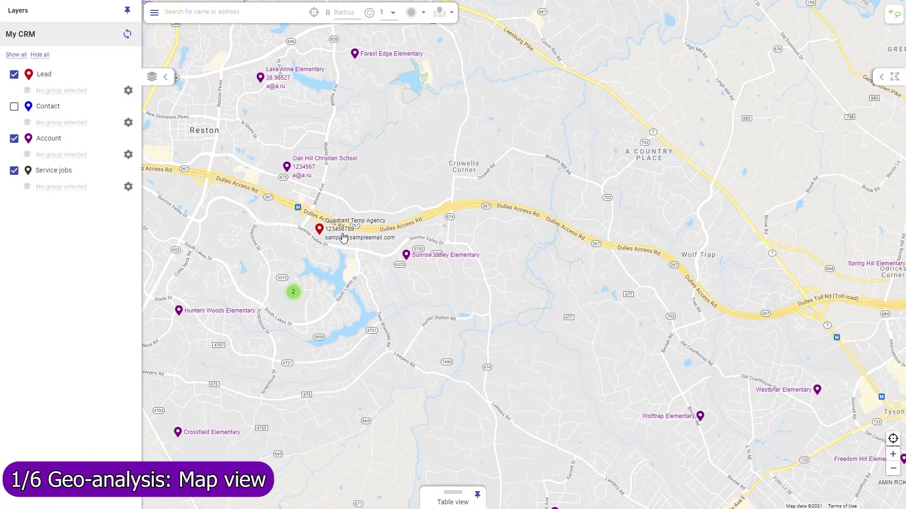
Search 'mitre' and open the full details of the Mitre Corporation record
left_click(215, 19)
type("mitre")
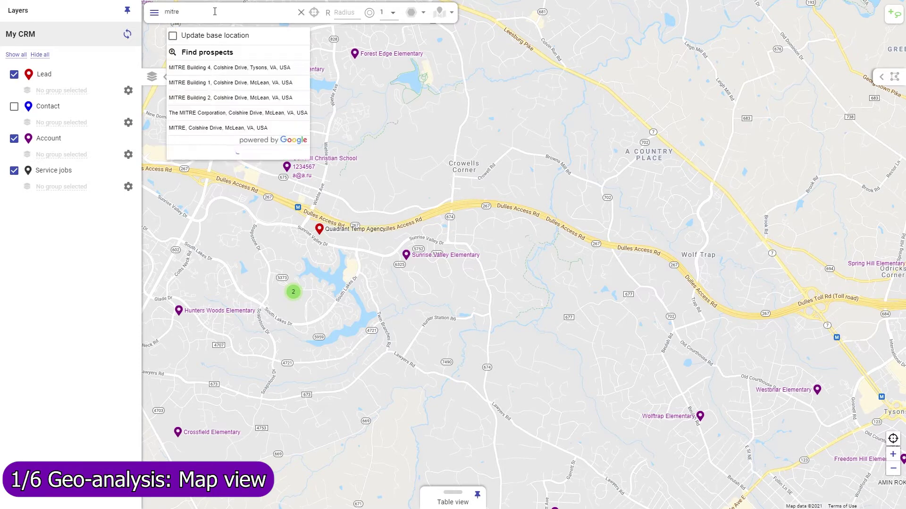
left_click(204, 158)
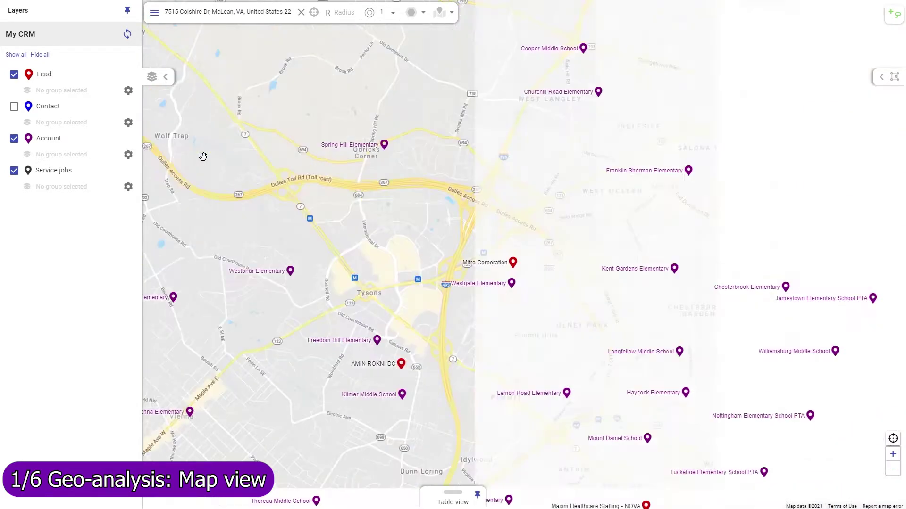
mouse_move(422, 256)
left_click(453, 252)
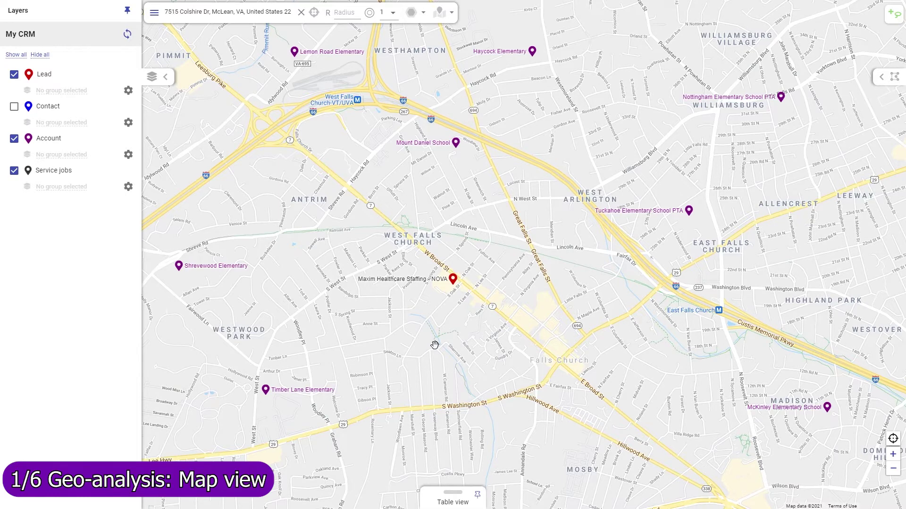
Review the Maxim Healthcare Staffing lead record, then show the lead table and Lead map properties
mouse_move(414, 288)
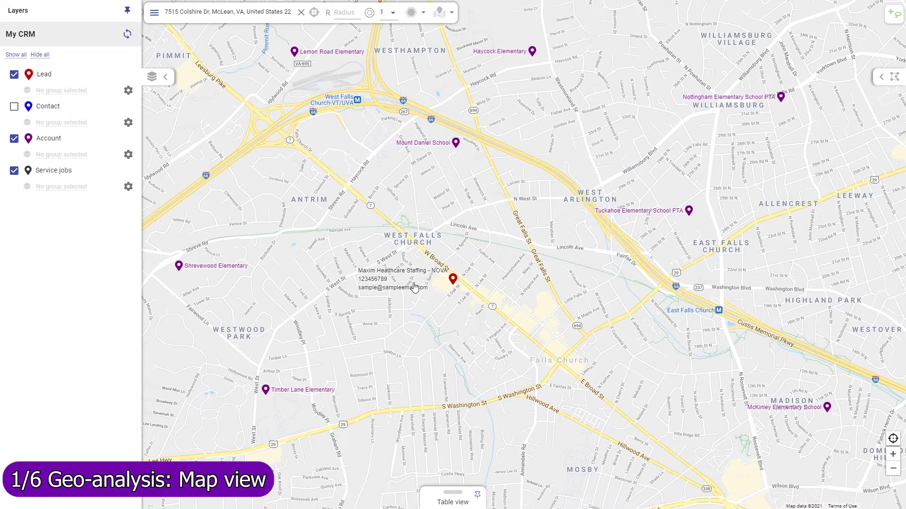
left_click(452, 279)
left_click(424, 250)
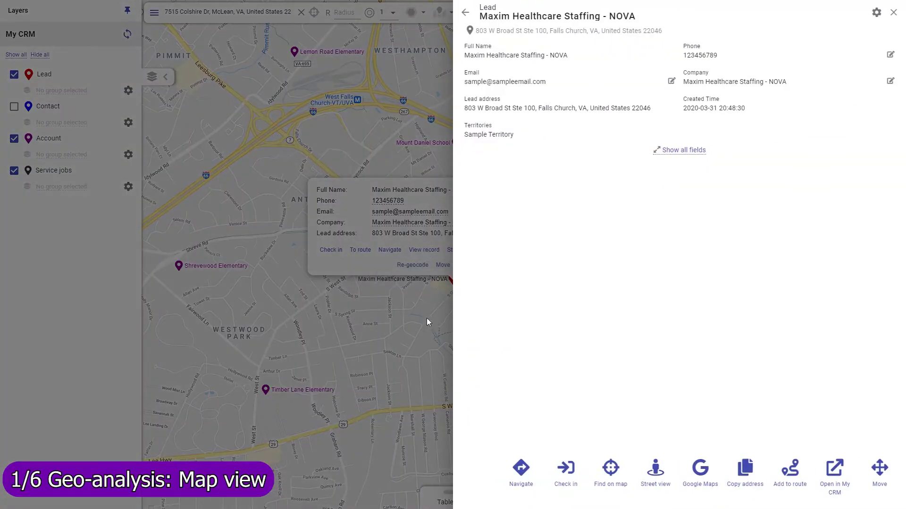
left_click(449, 492)
left_click(446, 499)
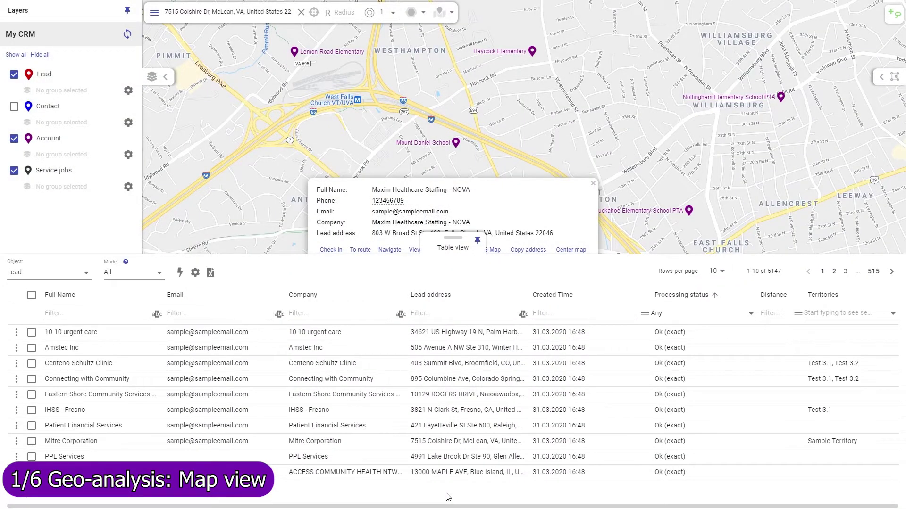
left_click(105, 77)
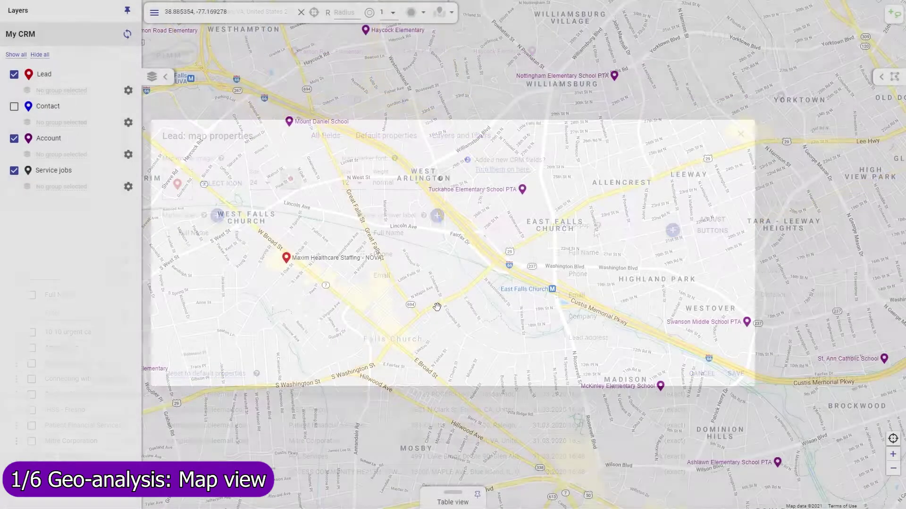
Recentre the map on the chosen spot and set a radius of 10
right_click(437, 307)
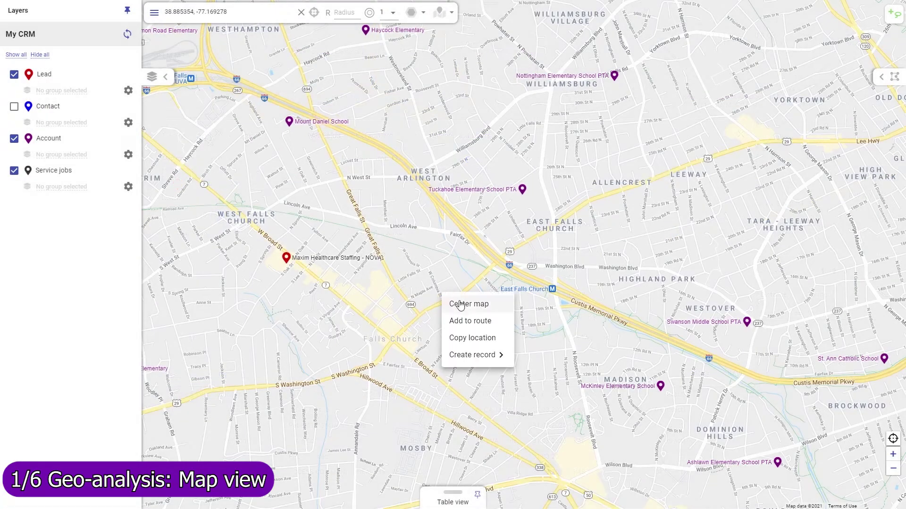
left_click(459, 304)
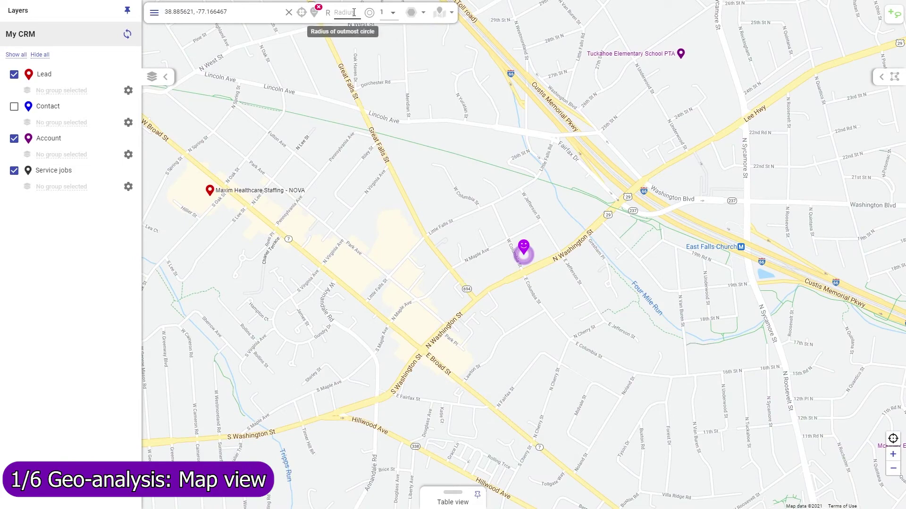
left_click(347, 12)
type("10")
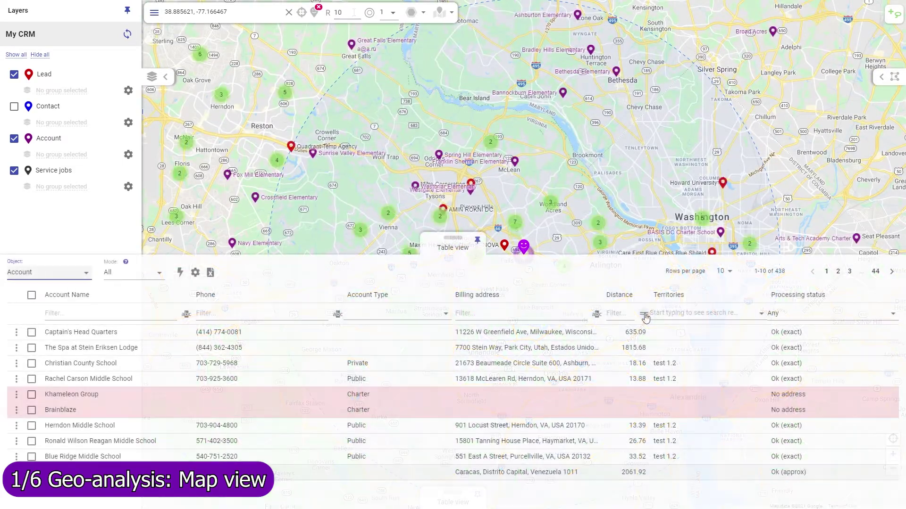
Filter the account table to Distance ≤ 10
left_click(644, 314)
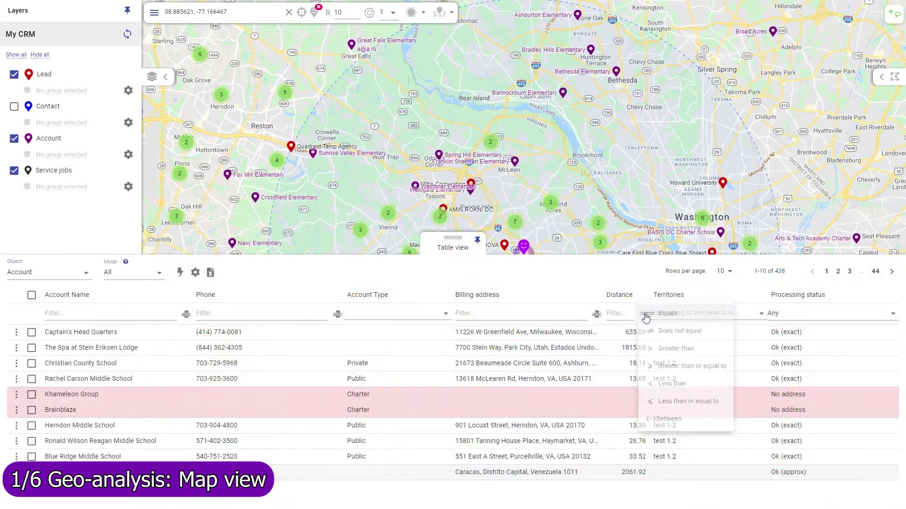
left_click(669, 402)
left_click(618, 314)
type("10")
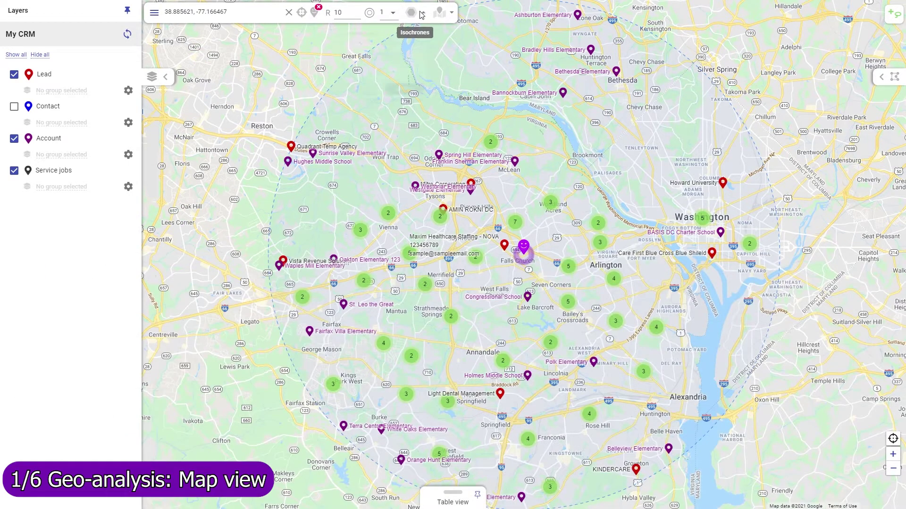
Overlay 15, 30 and 45 travel-time isochrones on the map
left_click(422, 13)
left_click(390, 77)
left_click(380, 99)
left_click(380, 120)
left_click(405, 187)
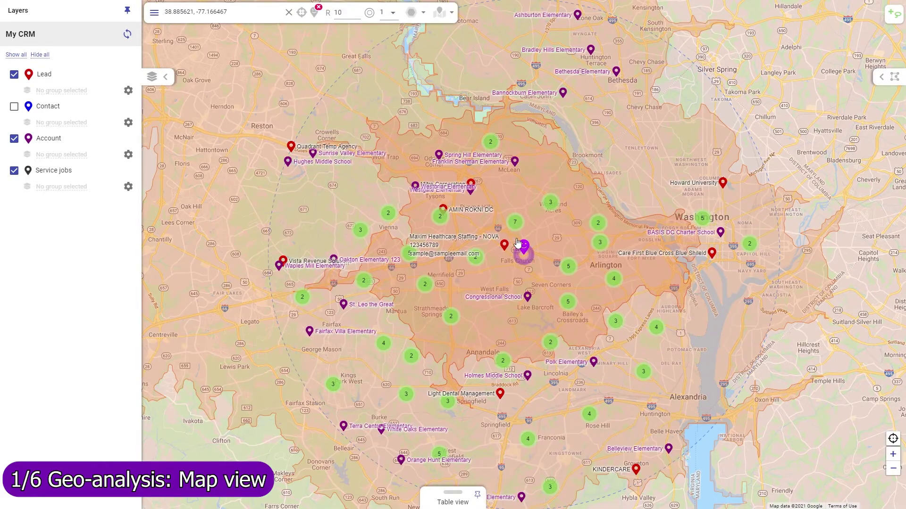
scroll(524, 248, "down", 1)
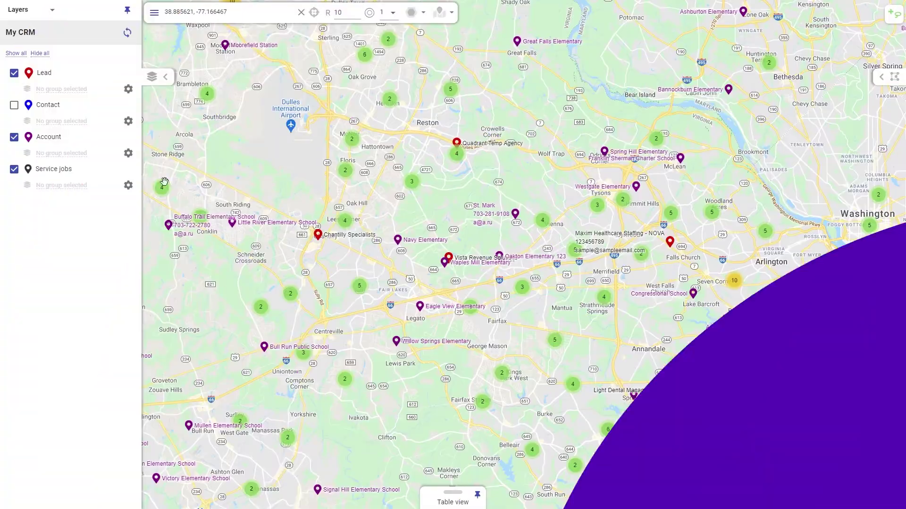
Auto-generate Account layers grouped by Account Type
left_click(71, 154)
left_click(114, 165)
type("typ")
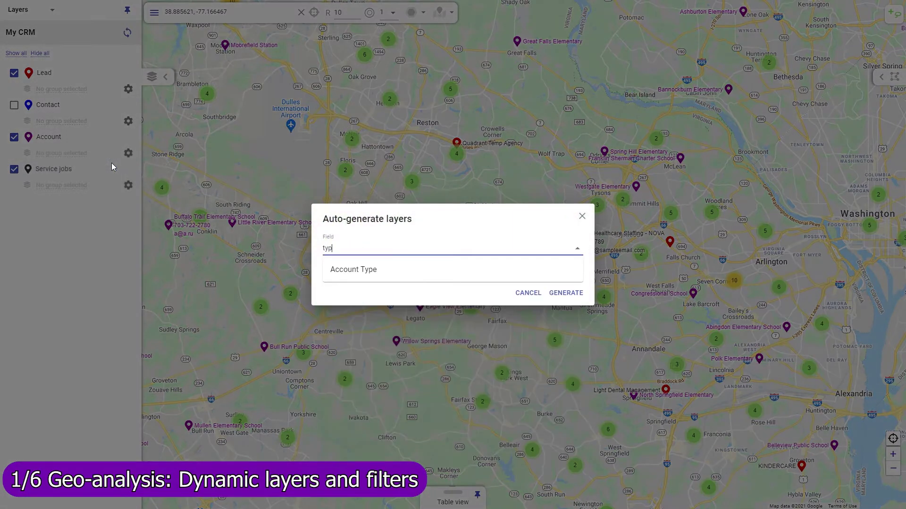
left_click(365, 268)
left_click(563, 294)
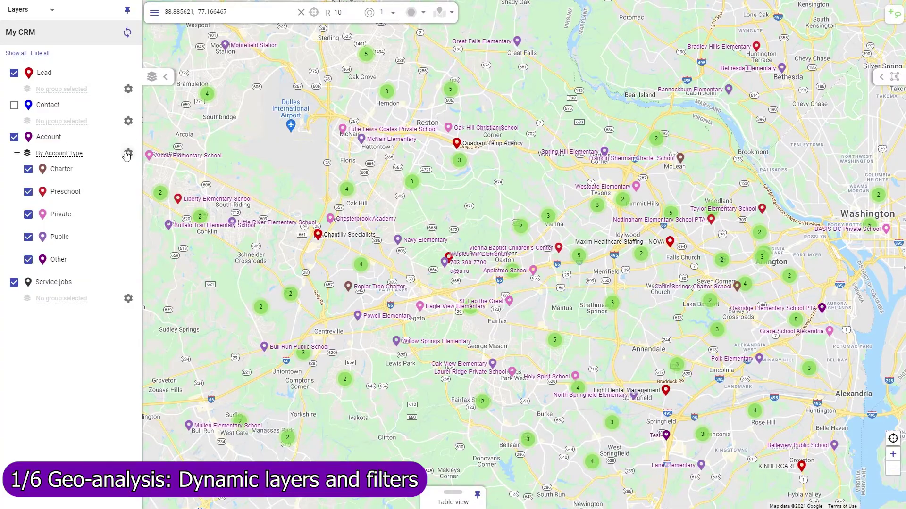
Give the Charter layer a purple shield marker and hide the Other service jobs
left_click(128, 153)
left_click(345, 222)
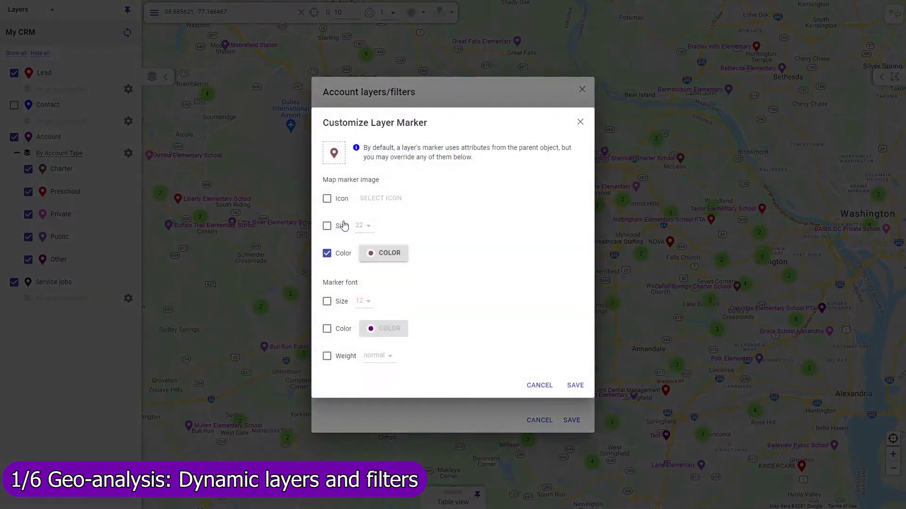
left_click(327, 199)
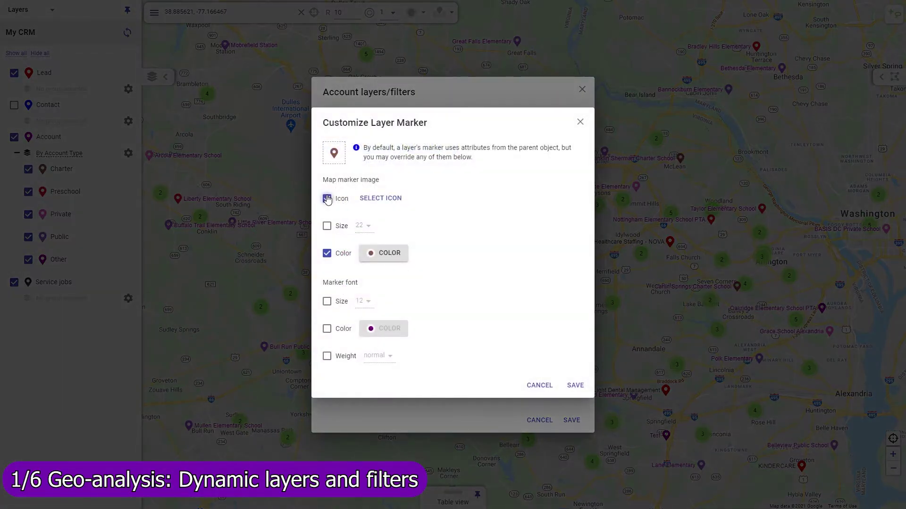
left_click(375, 197)
left_click(396, 237)
left_click(383, 253)
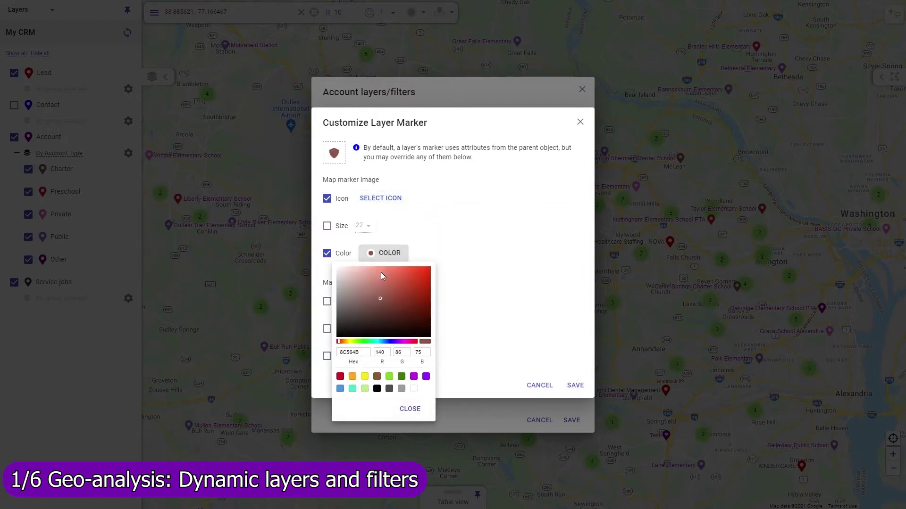
left_click(392, 341)
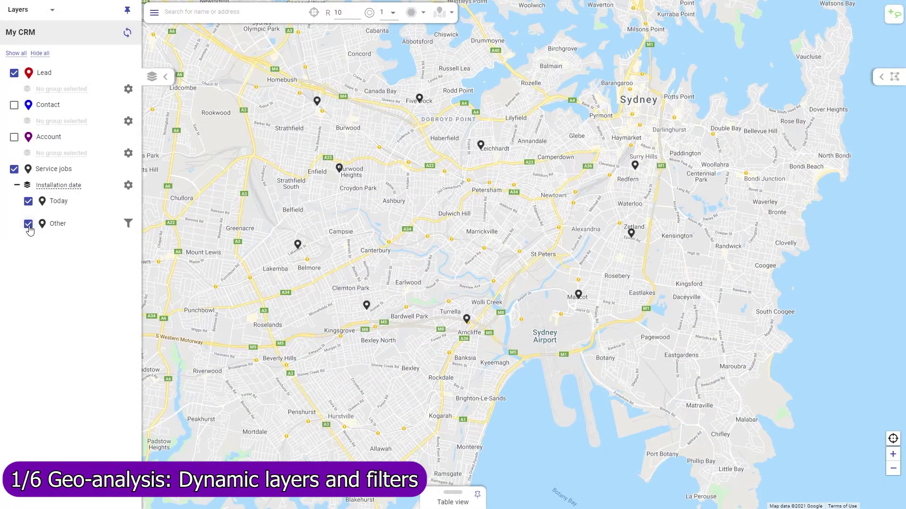
left_click(28, 225)
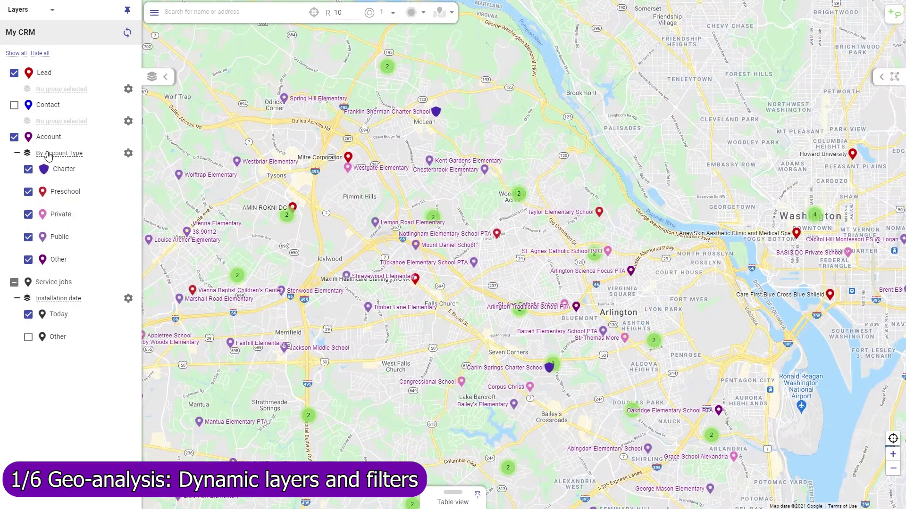
Add an Account Status layer grouping, then switch Accounts back to Account Type grouping
left_click(49, 154)
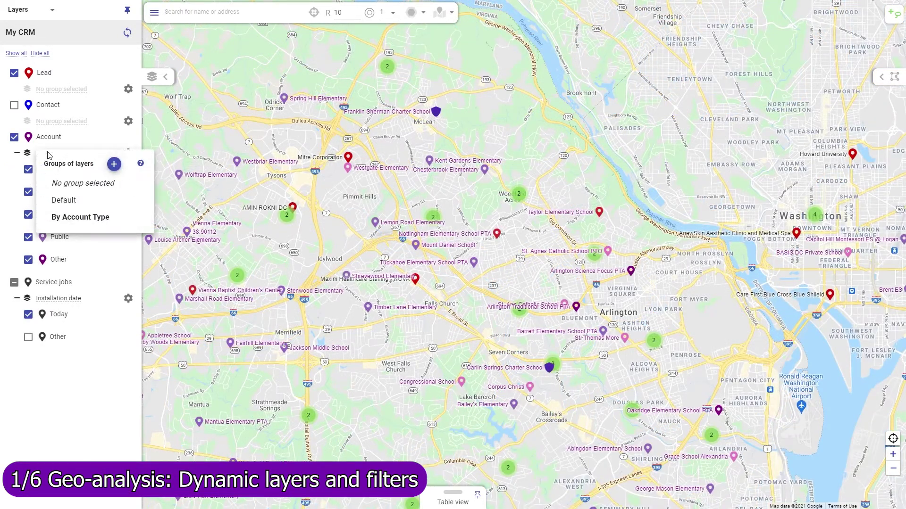
left_click(113, 164)
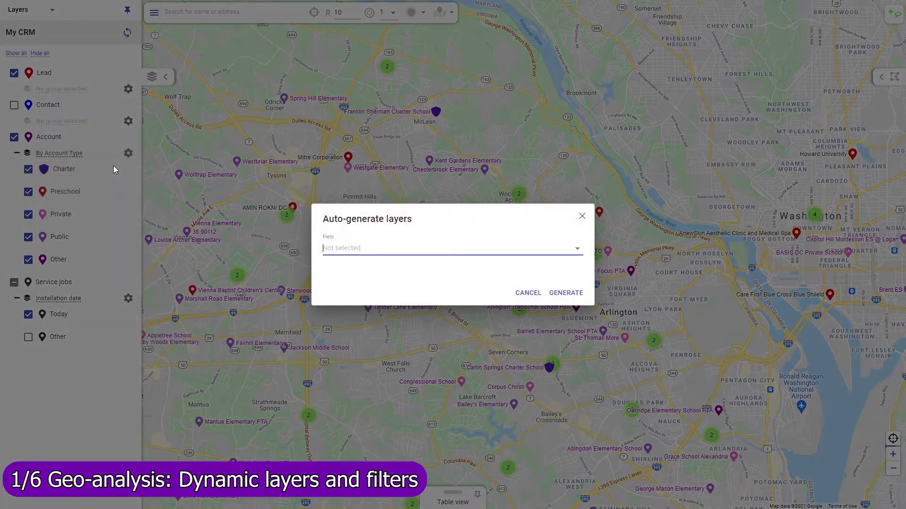
left_click(335, 249)
type("status")
left_click(354, 265)
left_click(563, 295)
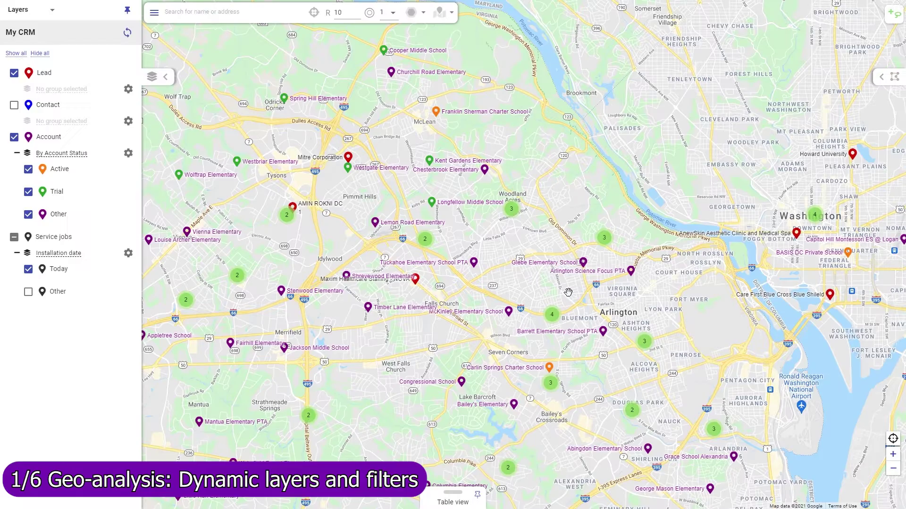
left_click(66, 154)
left_click(75, 222)
Create and save an Account filter named 'Status' and apply it to Accounts
left_click(128, 210)
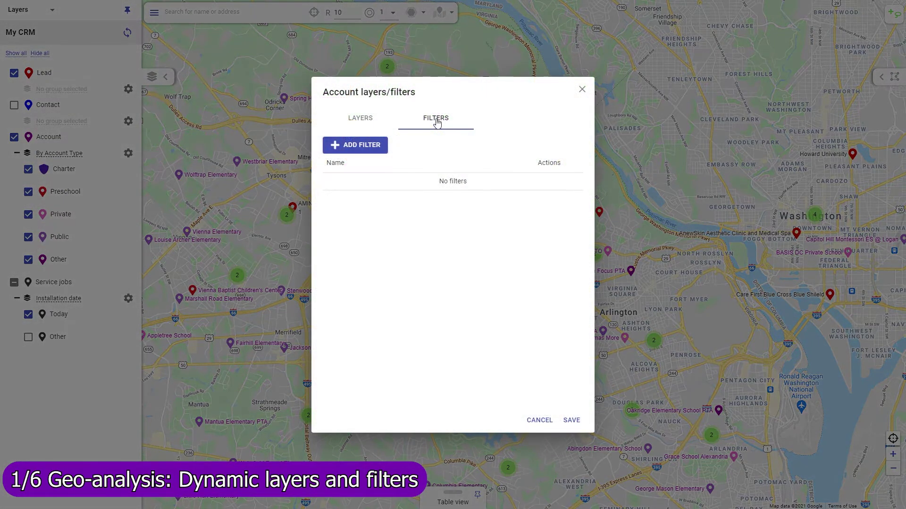
left_click(367, 144)
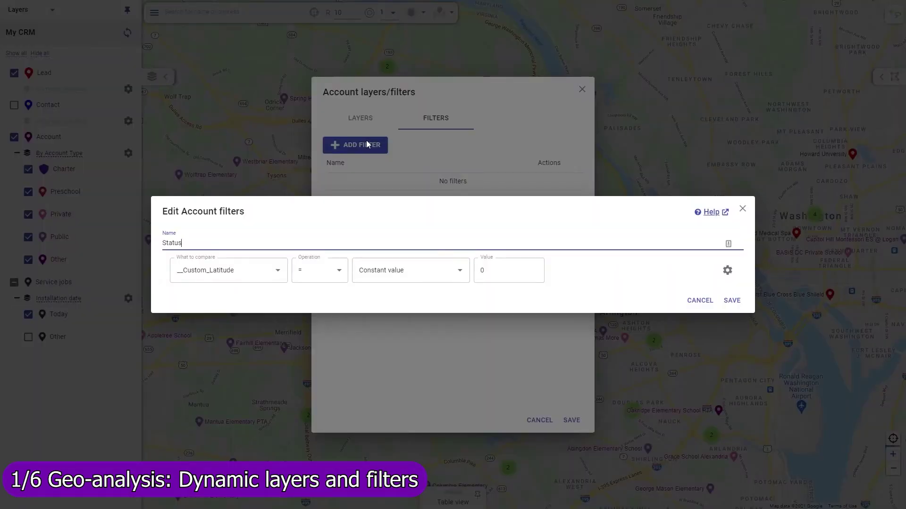
left_click(730, 302)
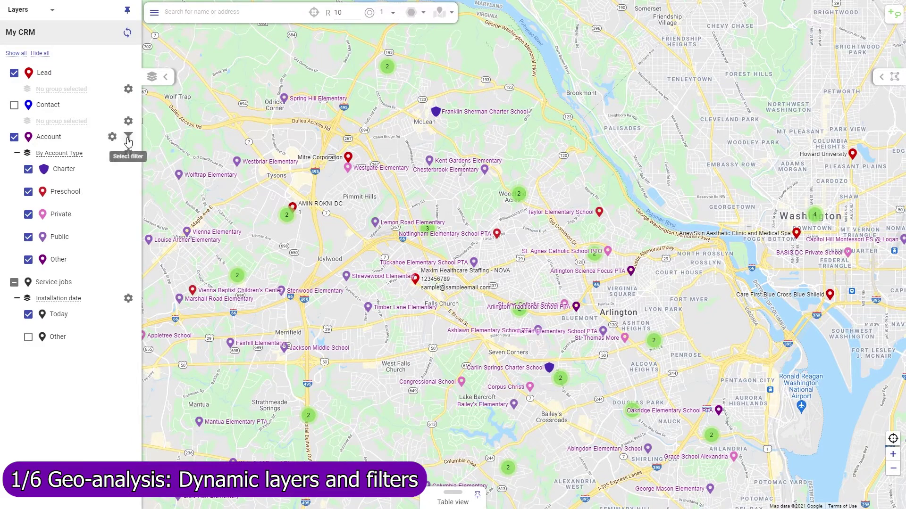
left_click(128, 136)
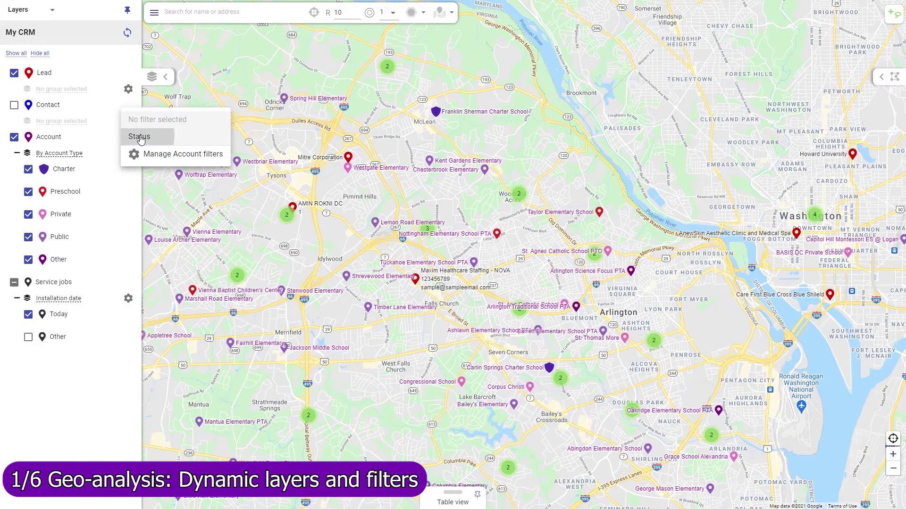
left_click(134, 137)
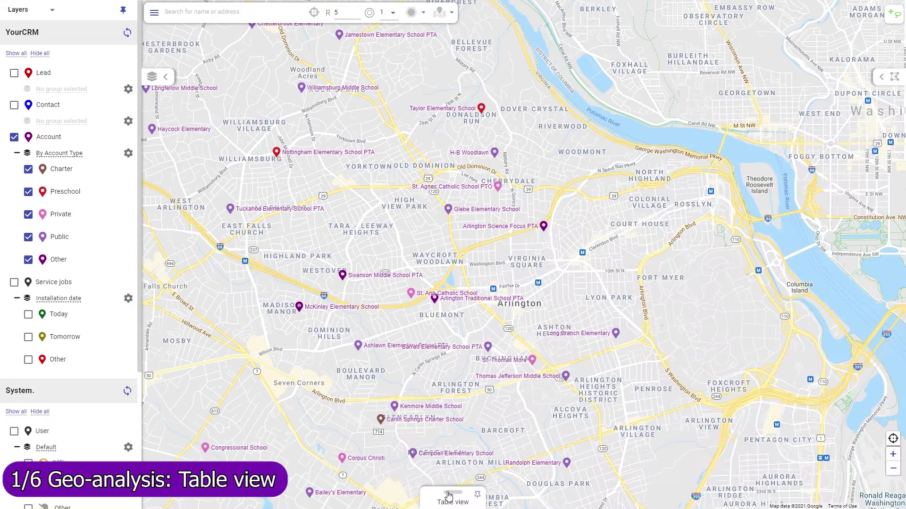
In the account table, hide Public accounts and set the listing mode to Visible map
left_click(448, 498)
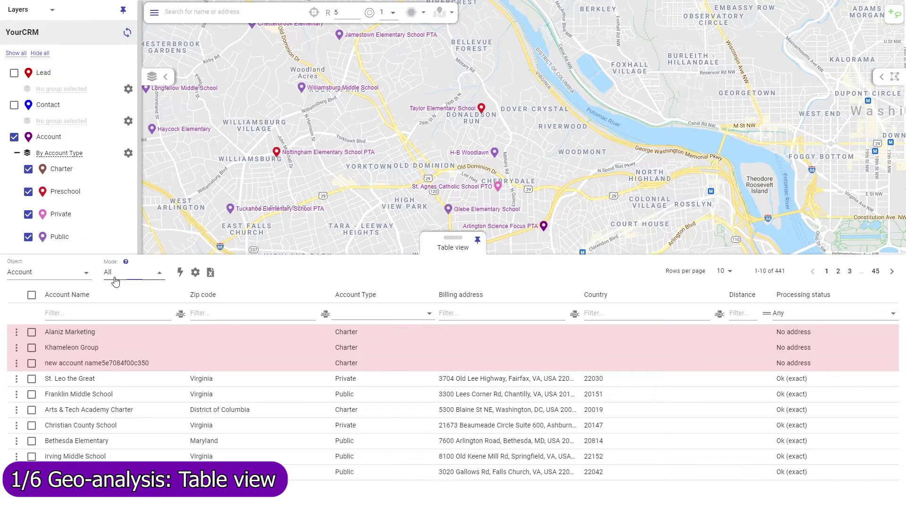
left_click(115, 282)
left_click(116, 293)
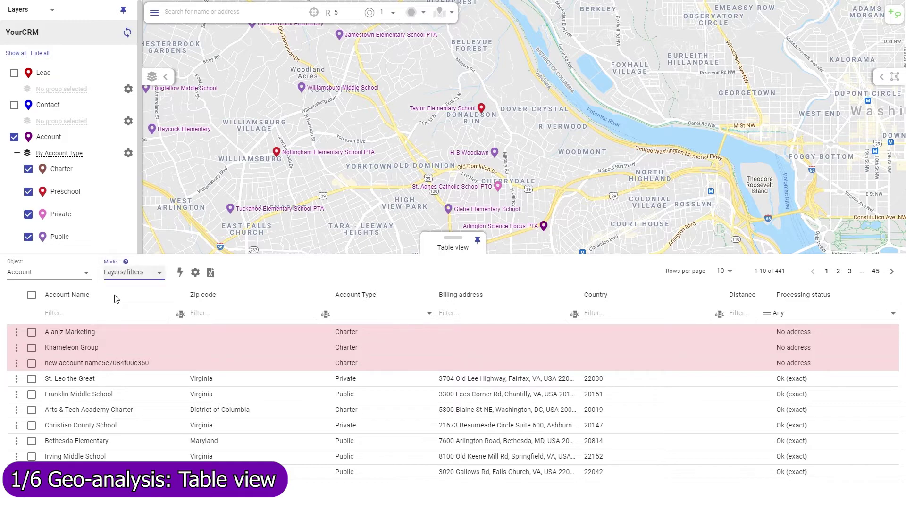
left_click(28, 238)
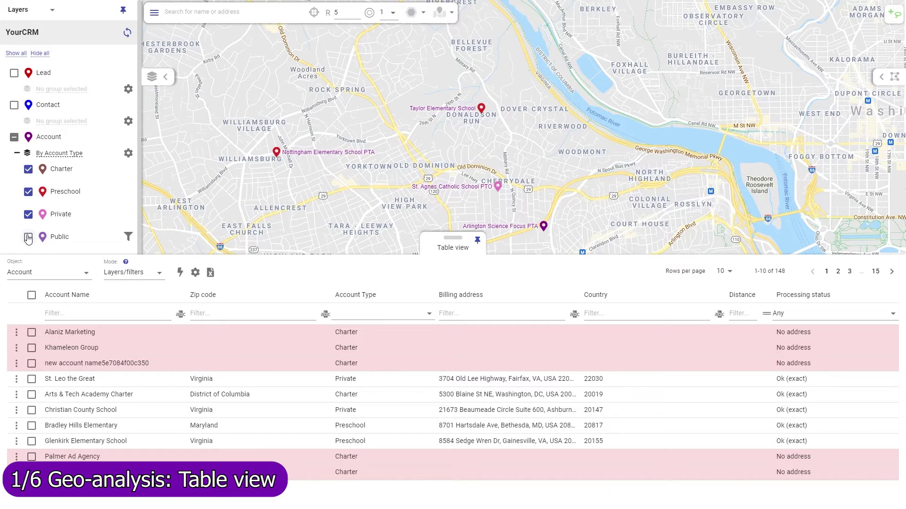
left_click(134, 272)
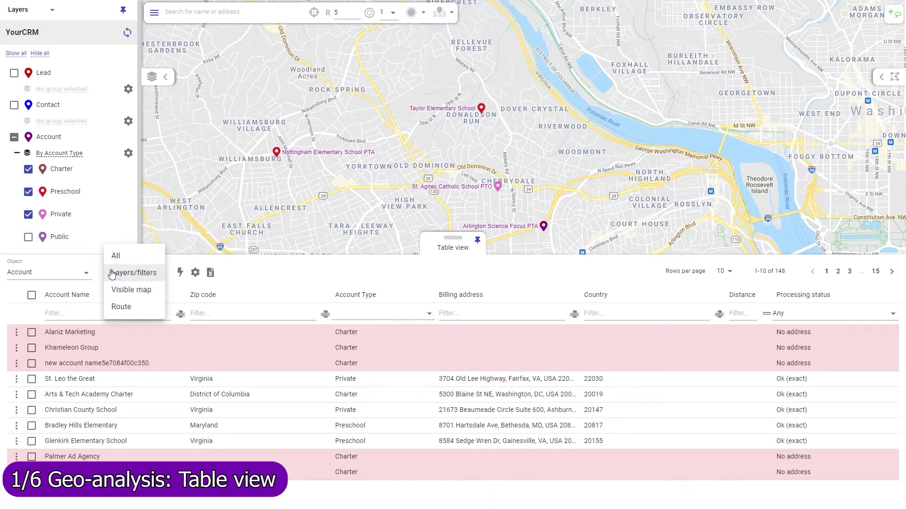
left_click(112, 291)
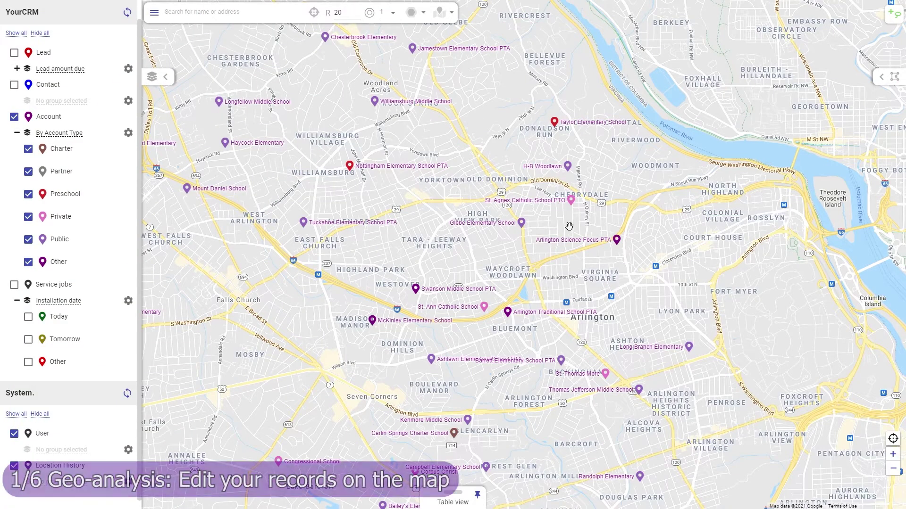
Save the note 'Schedule visit for next week' on St. Agnes Catholic School PTO
left_click(568, 203)
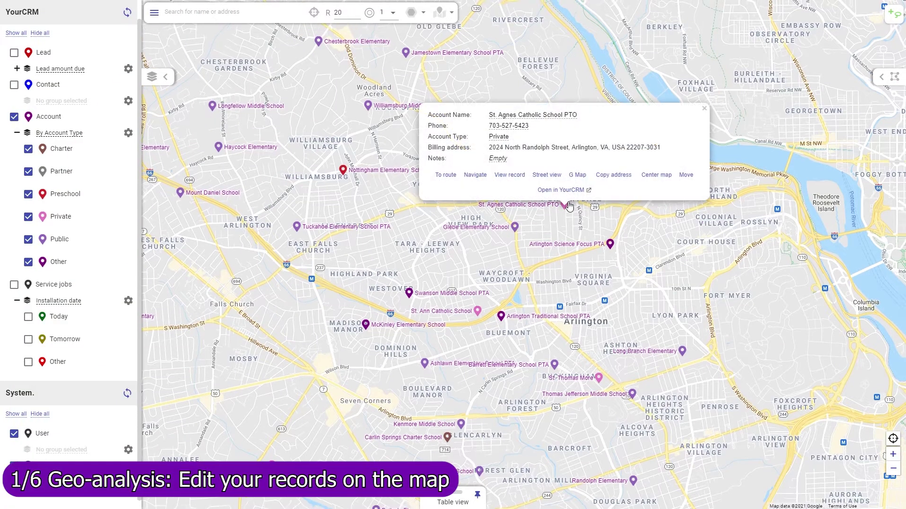
left_click(497, 159)
type("Schedule visit for next week")
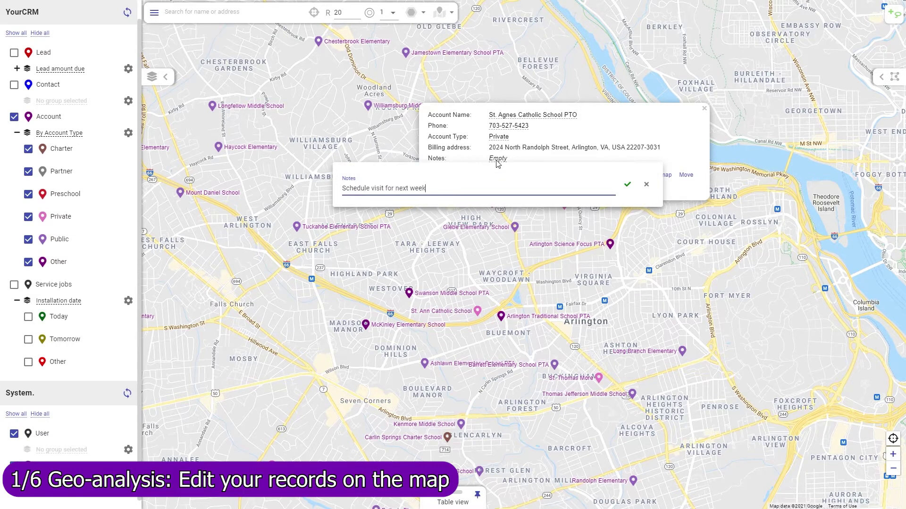
left_click(628, 185)
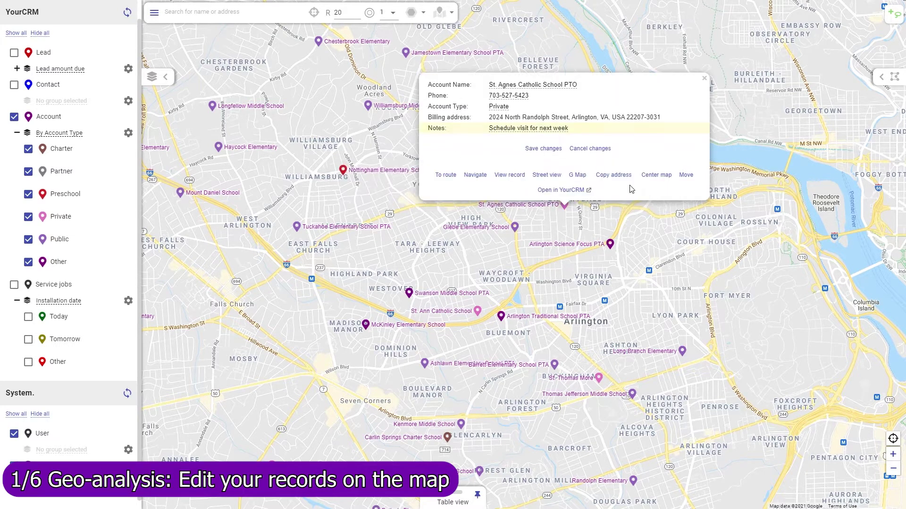
left_click(543, 148)
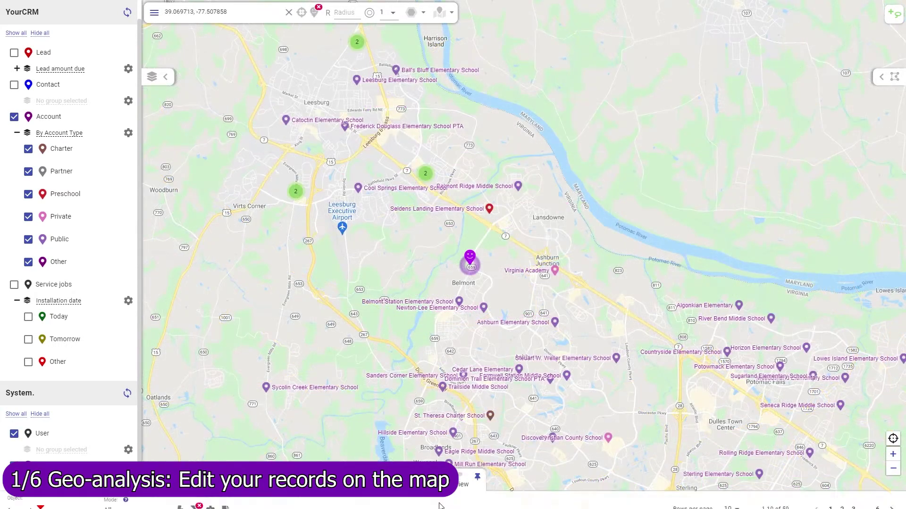
Group-edit the 59 table accounts' Account Owner and search for the new owner by name
left_click(441, 503)
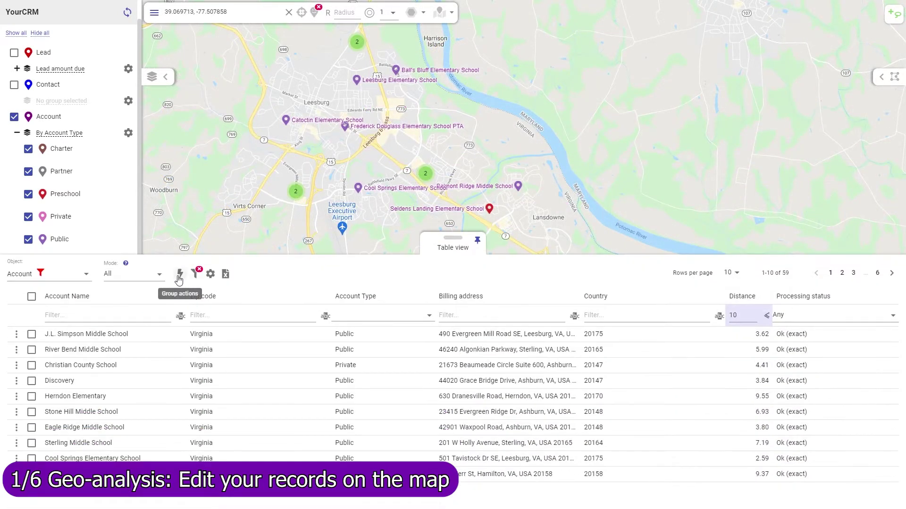
left_click(179, 275)
left_click(182, 329)
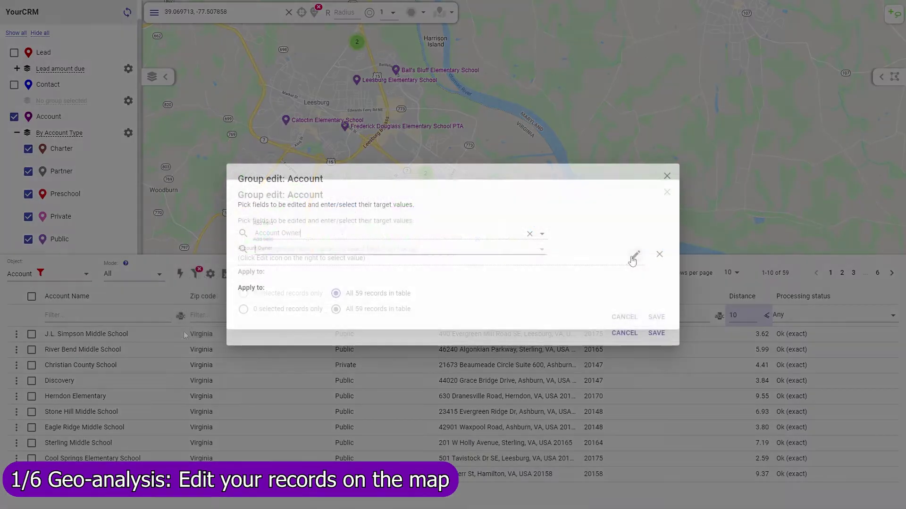
left_click(635, 255)
type("John")
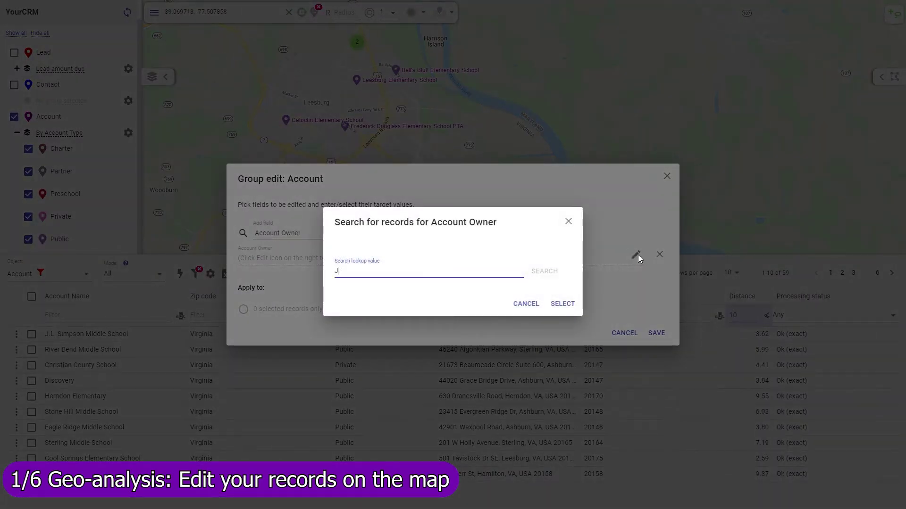
key("Return")
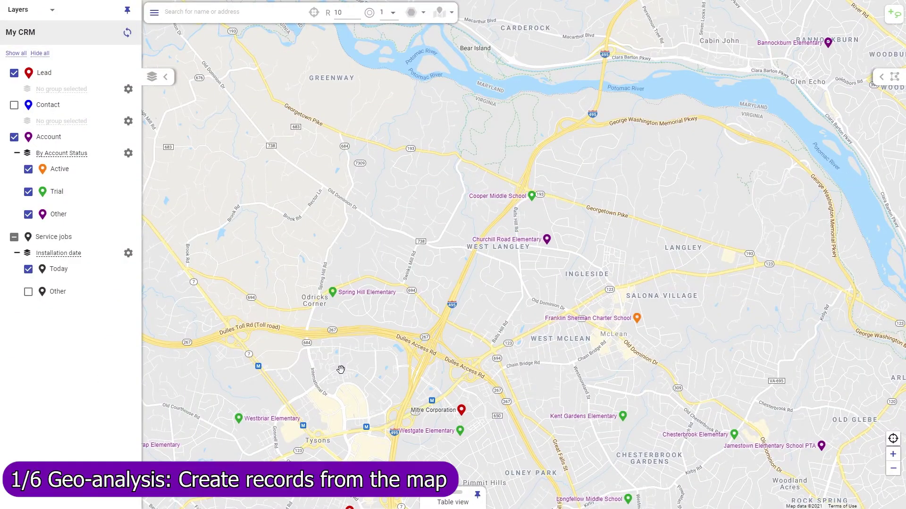
Create a new Account record at the right-clicked spot near Tysons
right_click(340, 370)
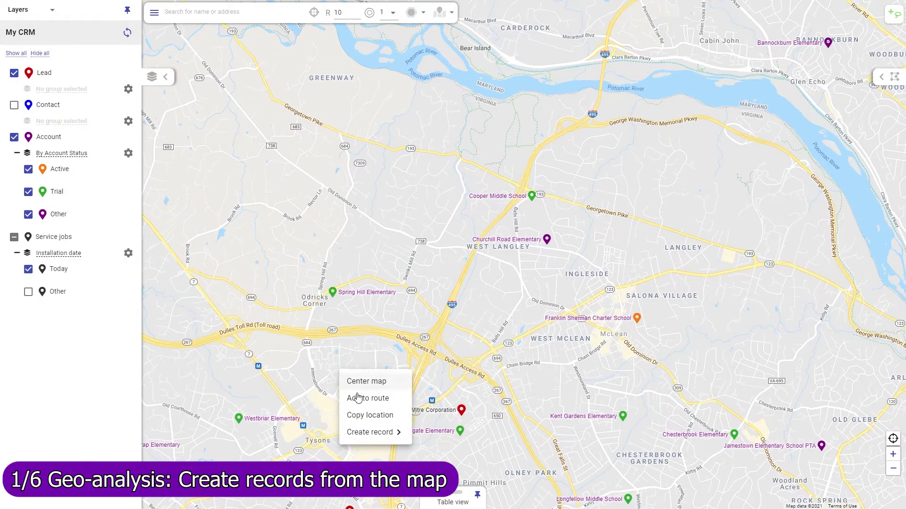
mouse_move(363, 439)
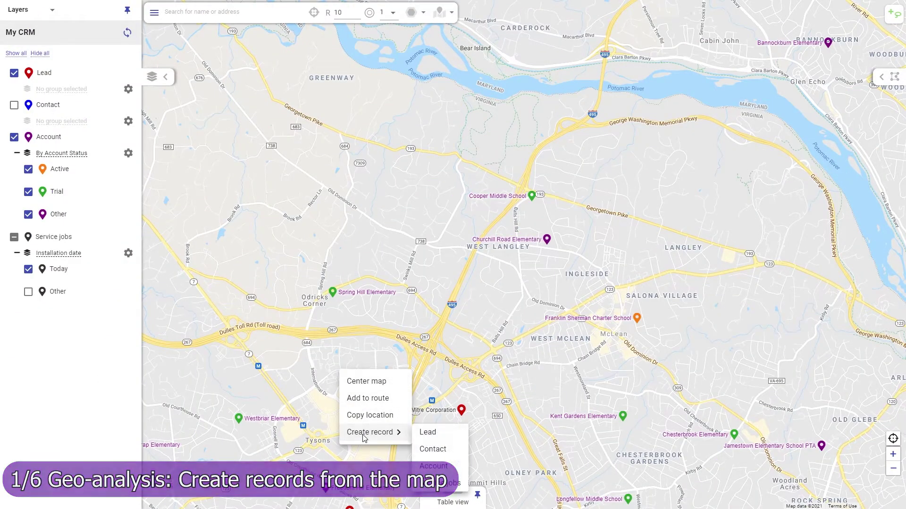
left_click(431, 466)
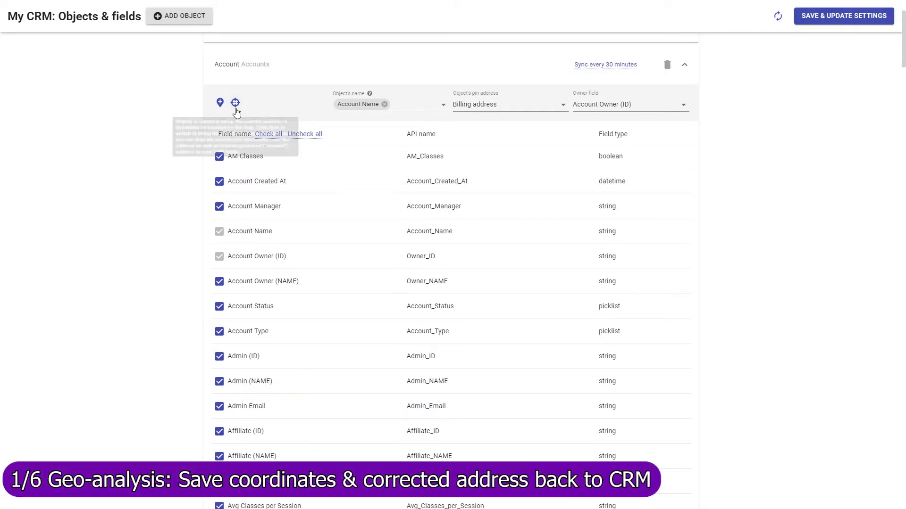
Save geocoded coordinates to Mapsly_Longitude and Mapsly_Latitude, then start choosing the street field
left_click(235, 103)
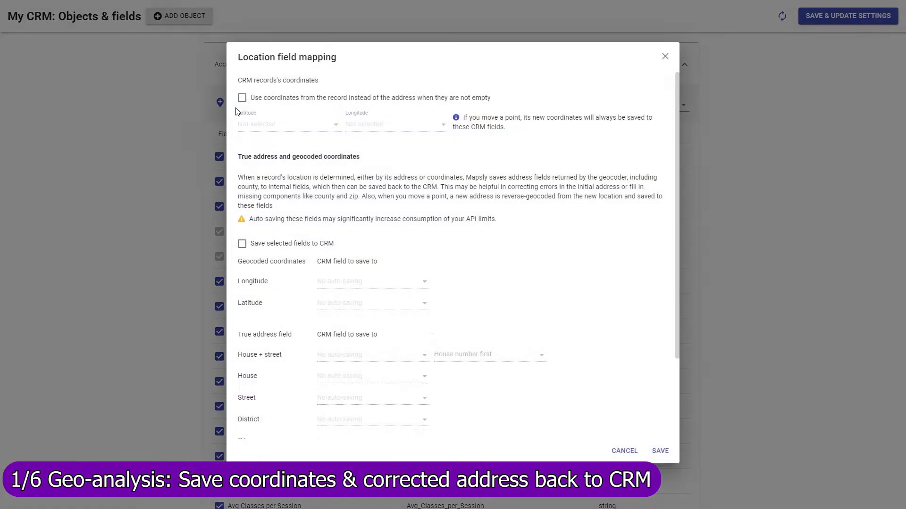
left_click(242, 244)
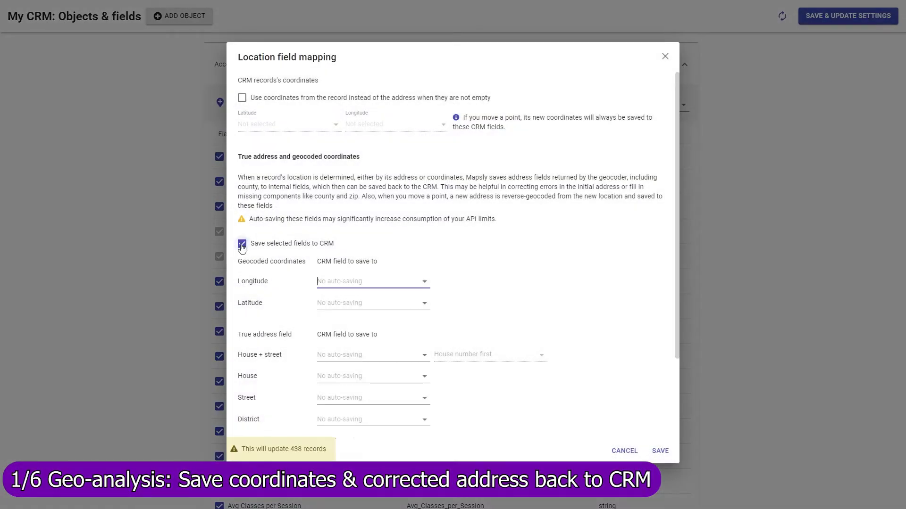
type("longi")
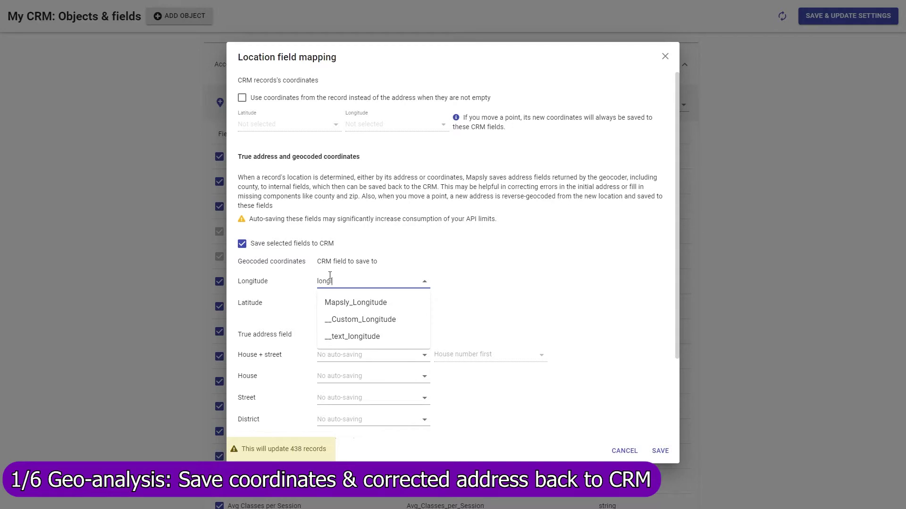
left_click(337, 300)
left_click(339, 298)
type("latit")
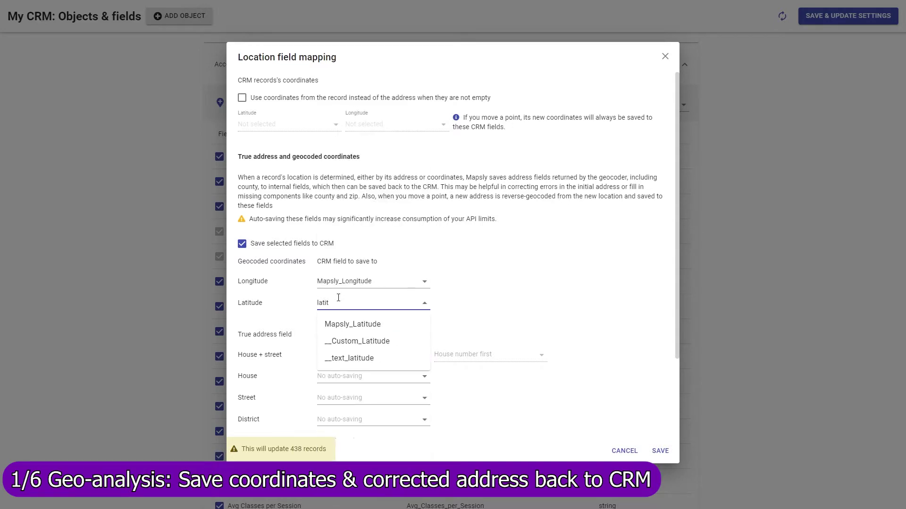
left_click(344, 324)
left_click(342, 396)
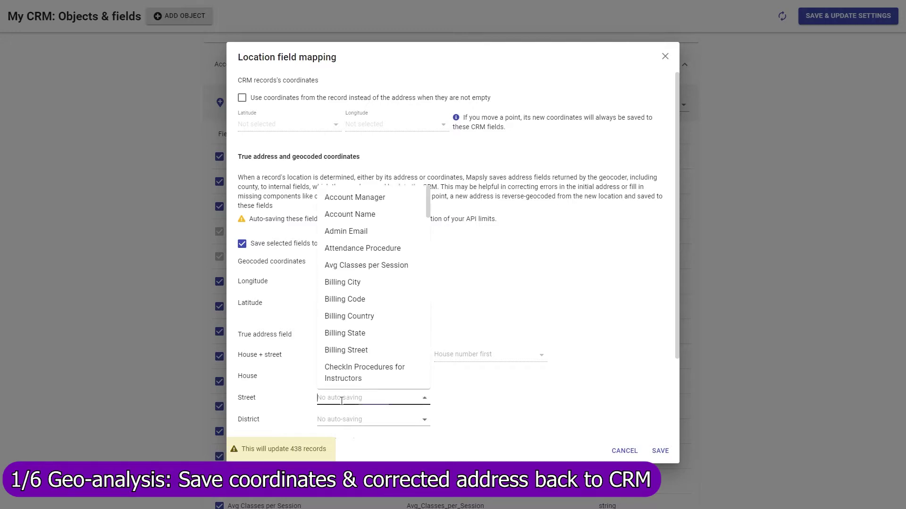
type("str")
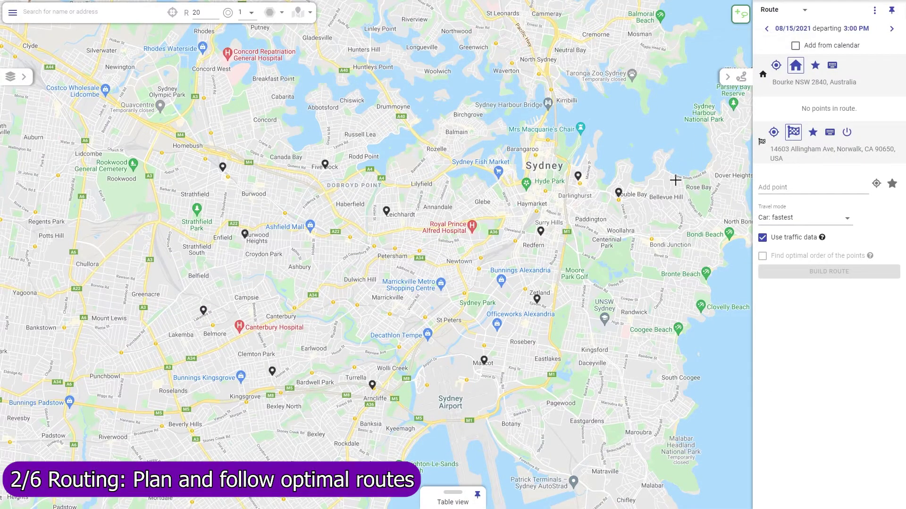
Lasso the seven central Sydney points and save them as Route #8 under another owner
mouse_move(668, 184)
left_mouse_down()
mouse_move(509, 151)
mouse_move(366, 323)
mouse_move(226, 427)
mouse_move(642, 415)
left_mouse_up()
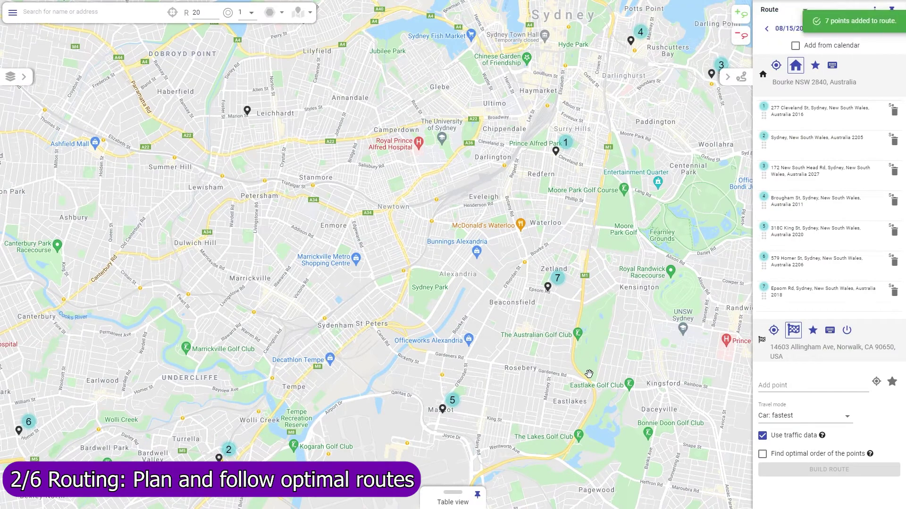
left_click(874, 11)
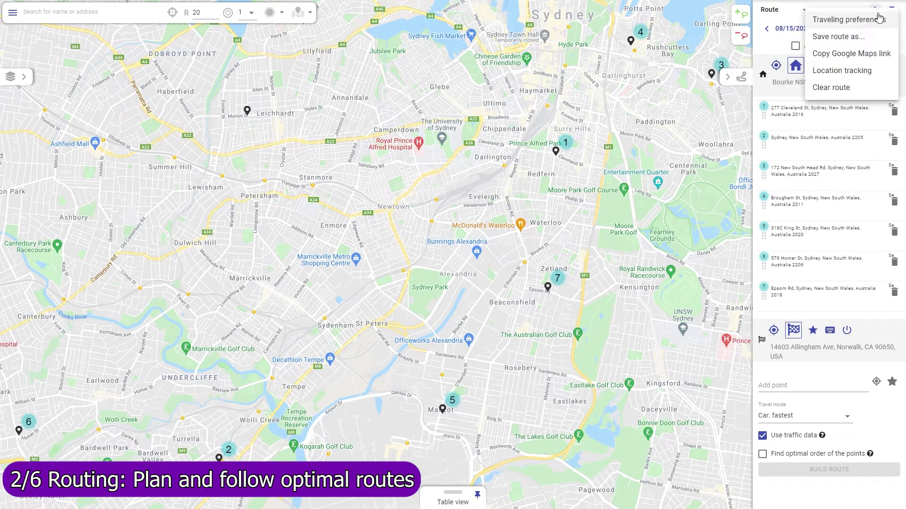
left_click(850, 36)
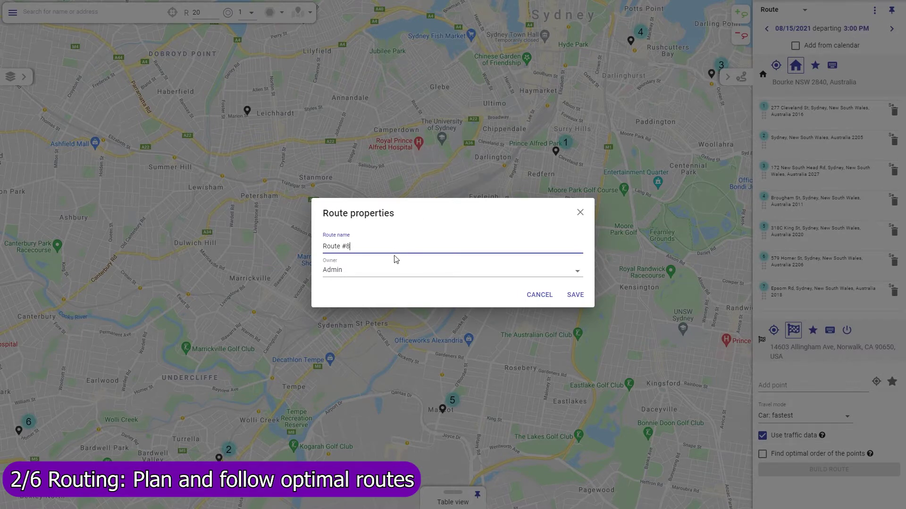
left_click(390, 272)
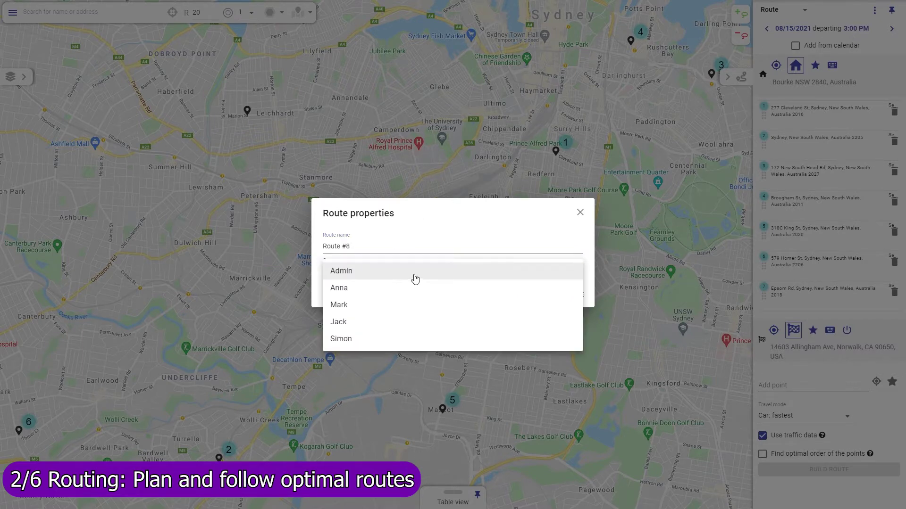
left_click(439, 289)
left_click(574, 295)
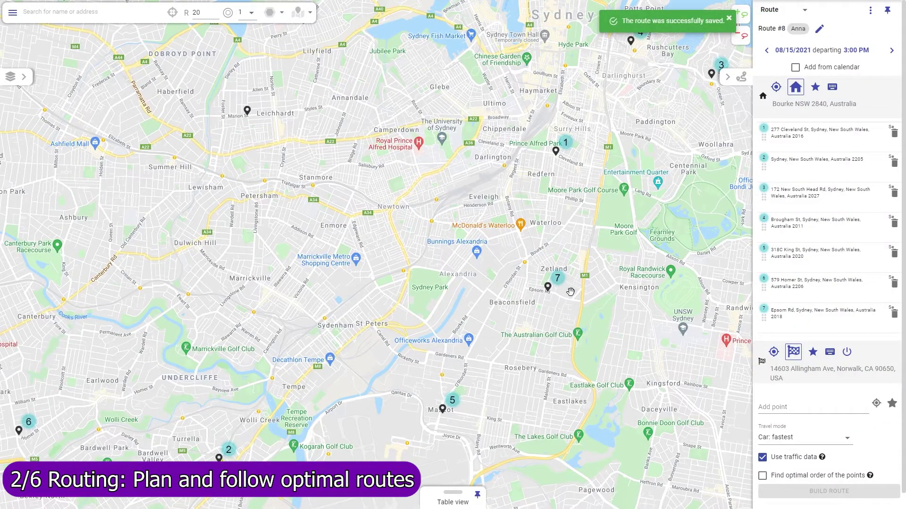
Group-edit Route #1 and Route #3 to set their Owner to Admin
left_click_drag(444, 505, 453, 323)
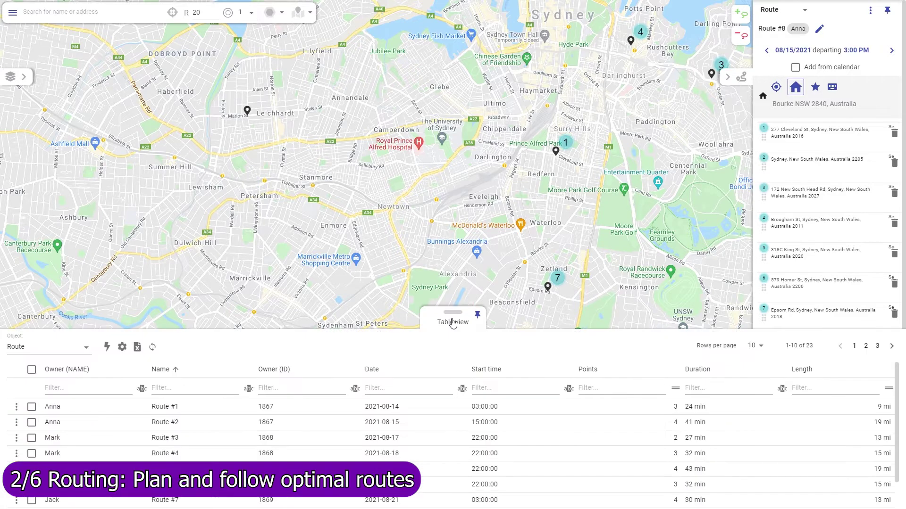
left_click(32, 406)
left_click(111, 349)
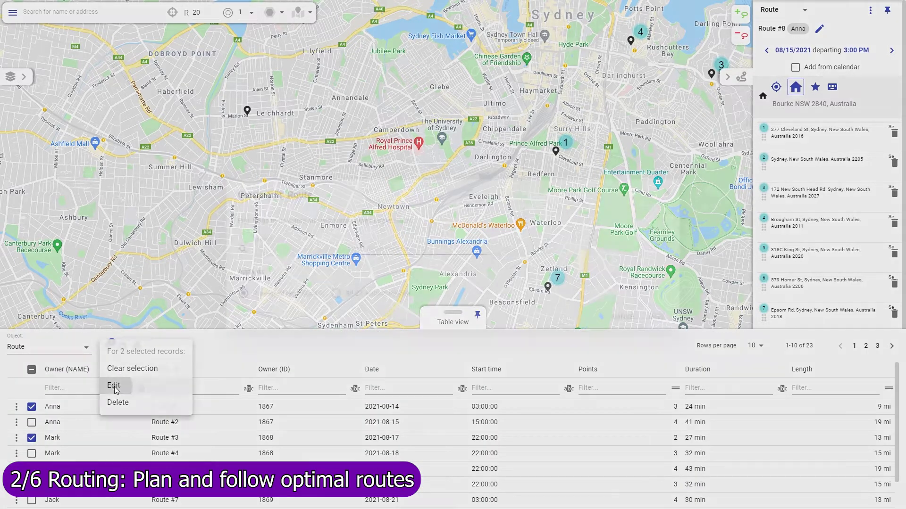
left_click(116, 385)
left_click(398, 253)
left_click(311, 273)
left_click(632, 255)
type("Adm")
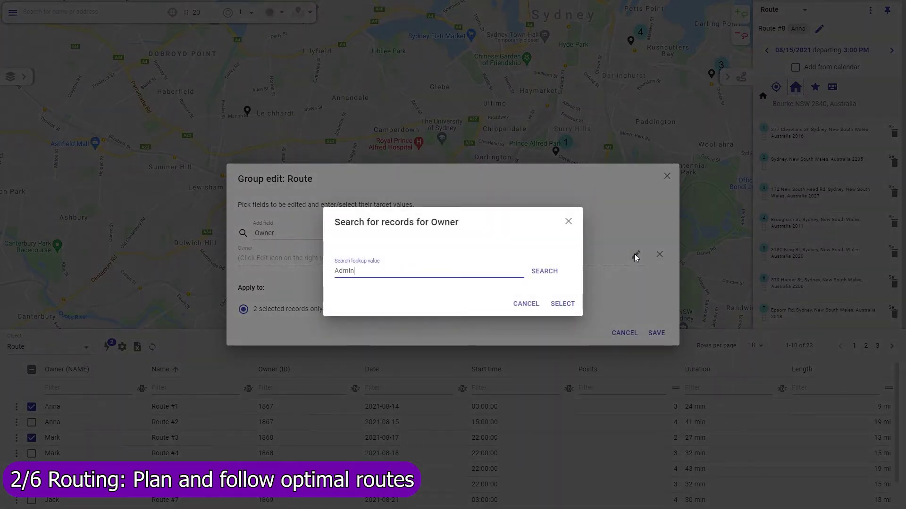
type("in")
left_click(545, 271)
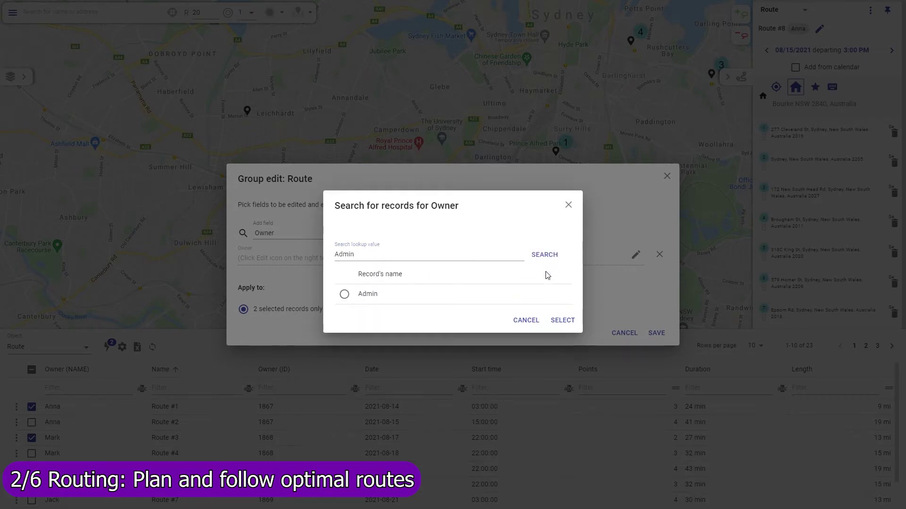
left_click(345, 294)
left_click(572, 320)
left_click(655, 333)
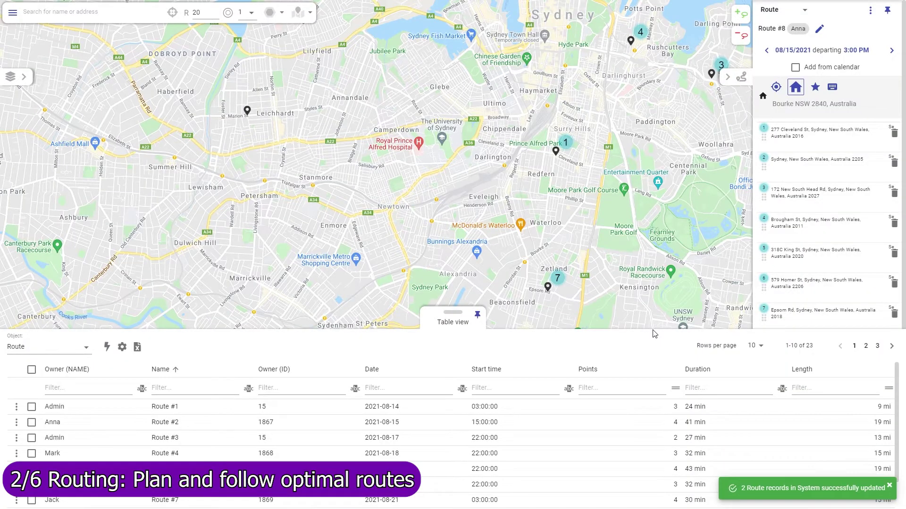
Load past Route #1 onto the map
left_click(871, 10)
left_click(831, 70)
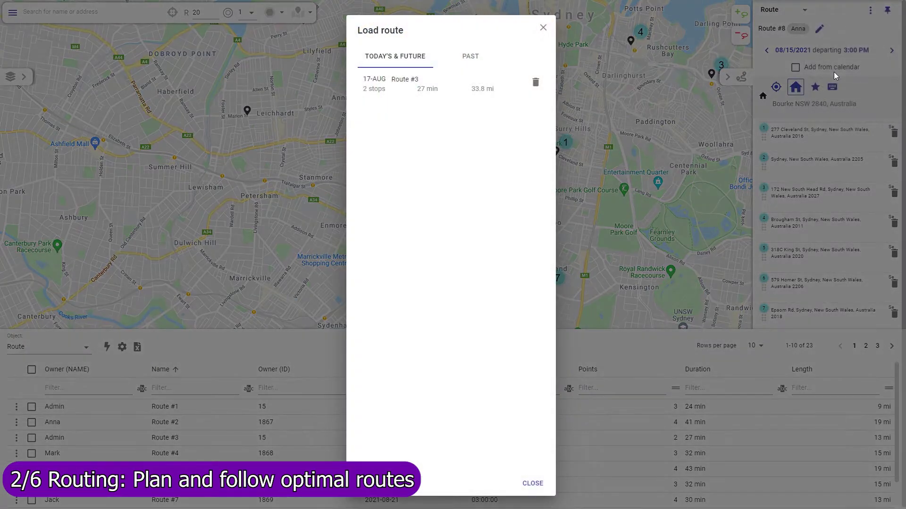
left_click(473, 59)
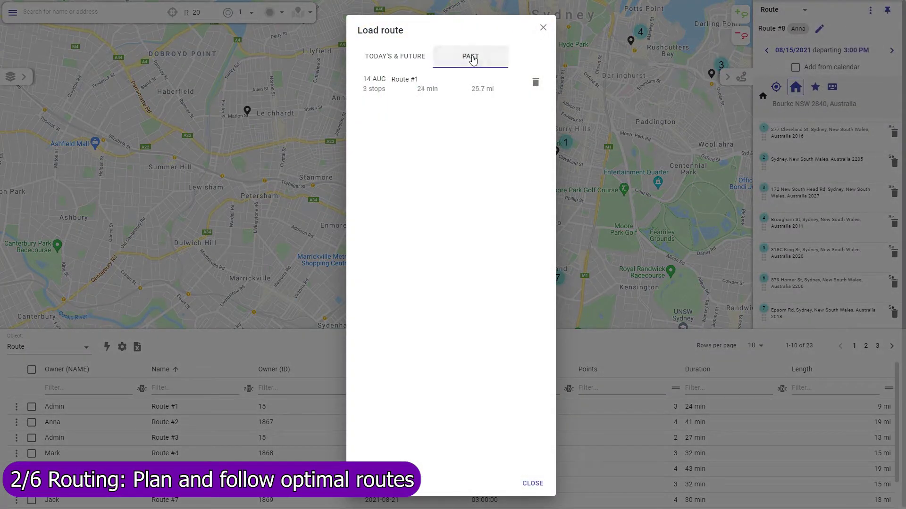
left_click(428, 86)
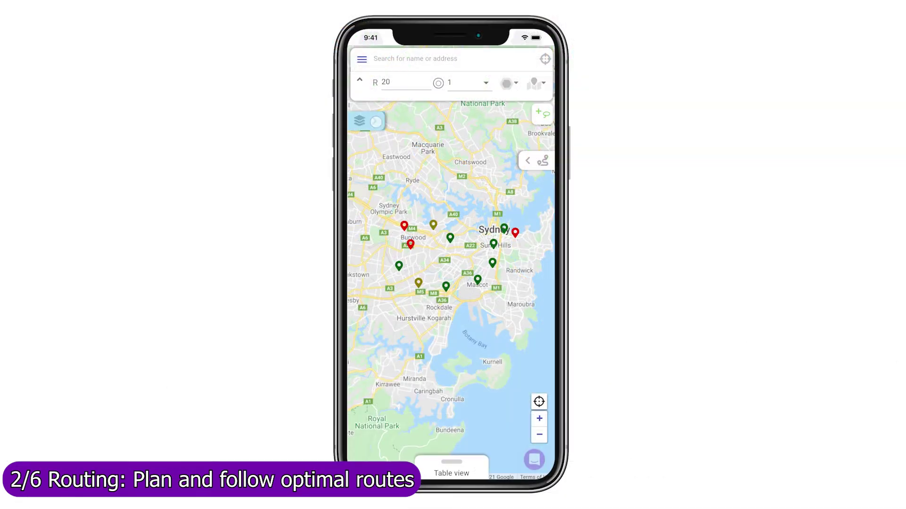
Hide the Tomorrow and Other service jobs and lasso today's seven job pins
left_click(376, 123)
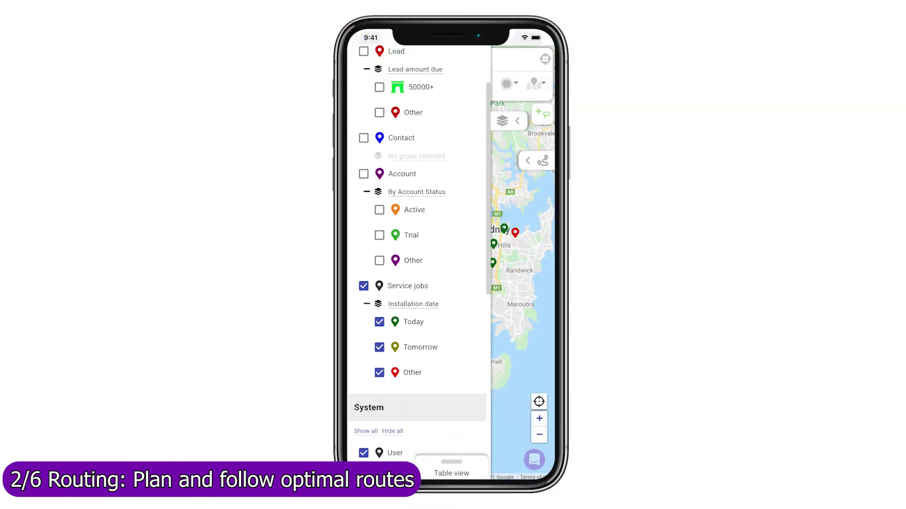
left_click(380, 372)
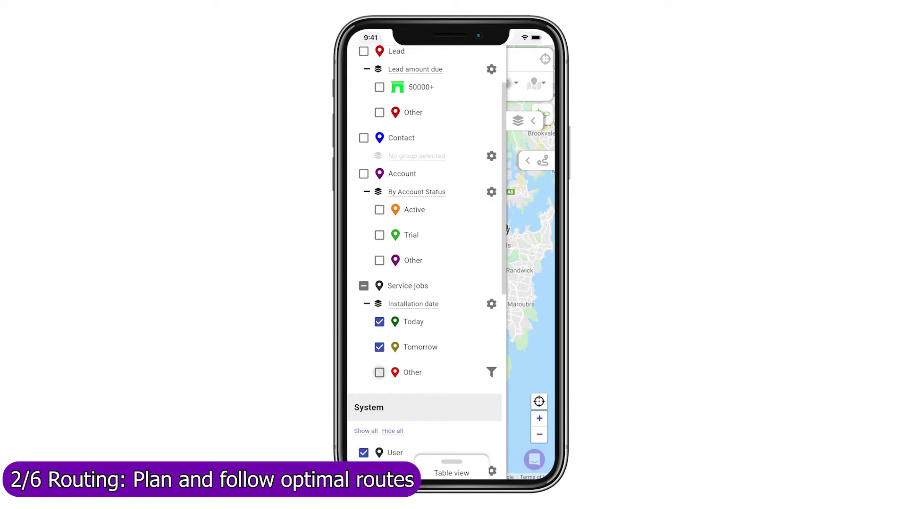
left_click(379, 347)
left_click(525, 121)
left_click(542, 114)
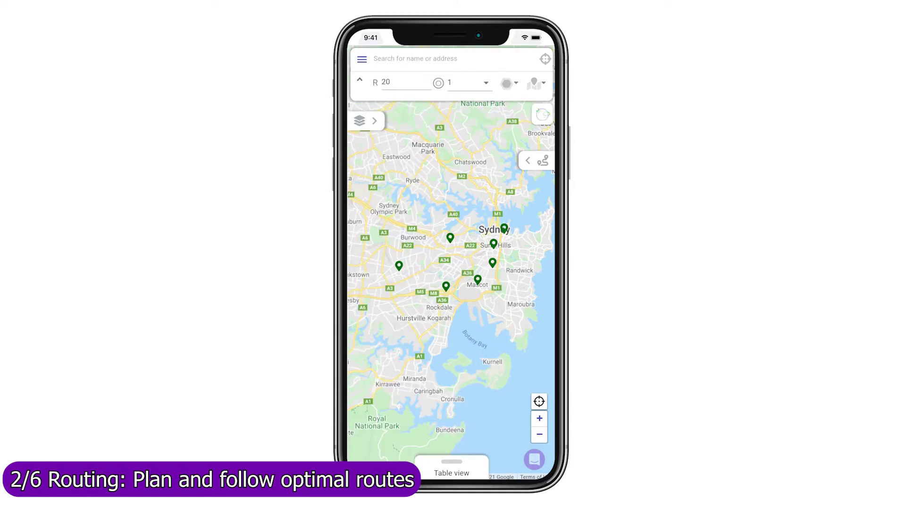
mouse_move(523, 214)
left_mouse_down()
mouse_move(495, 203)
mouse_move(385, 276)
mouse_move(519, 288)
mouse_move(519, 233)
left_mouse_up()
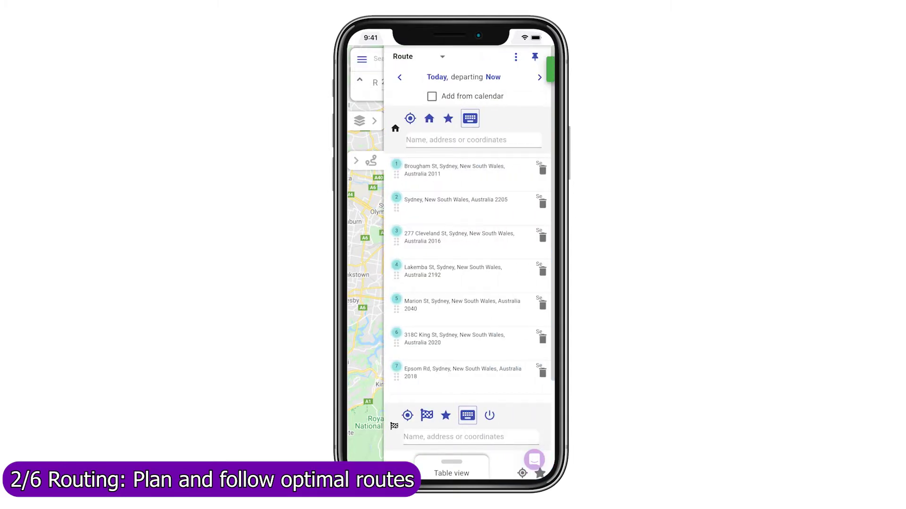
Build an optimal-order route starting at Home and finishing at My Office
left_click(429, 118)
left_click(445, 415)
left_click(436, 208)
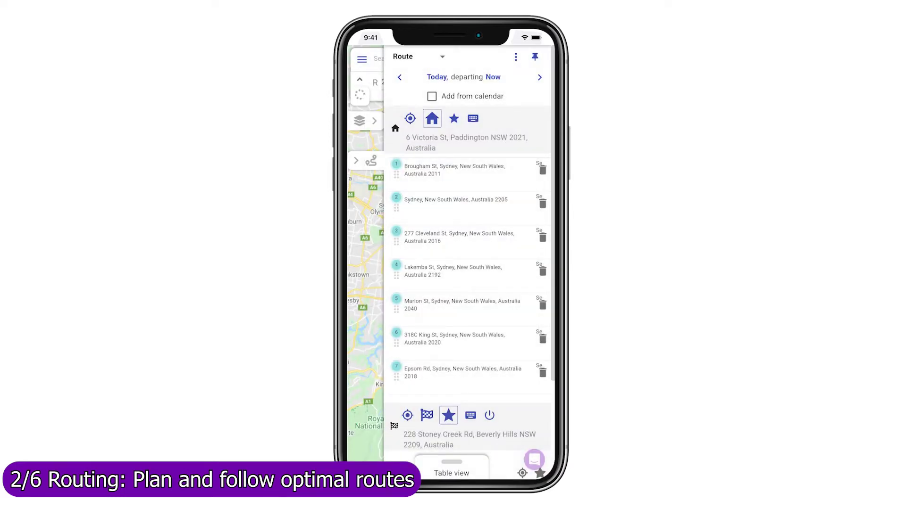
scroll(469, 264, "down", 3)
left_click(395, 425)
left_click(451, 443)
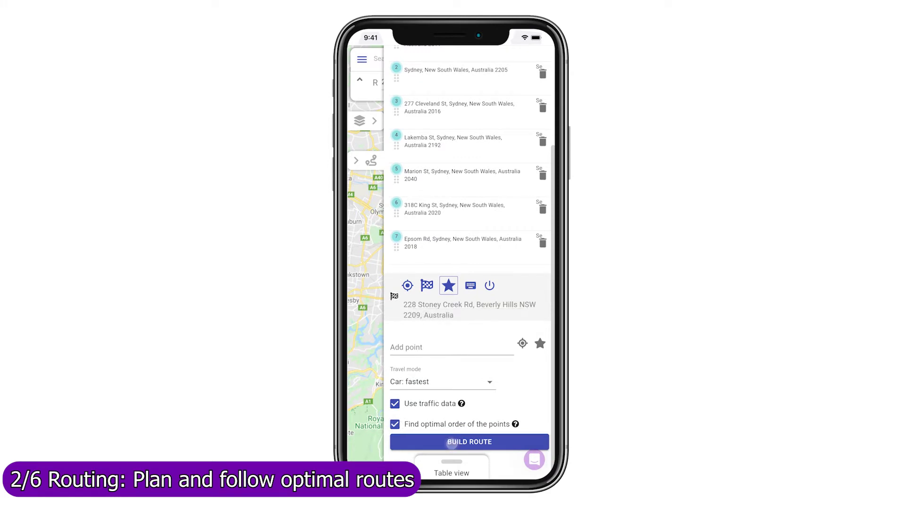
left_click_drag(481, 240, 488, 392)
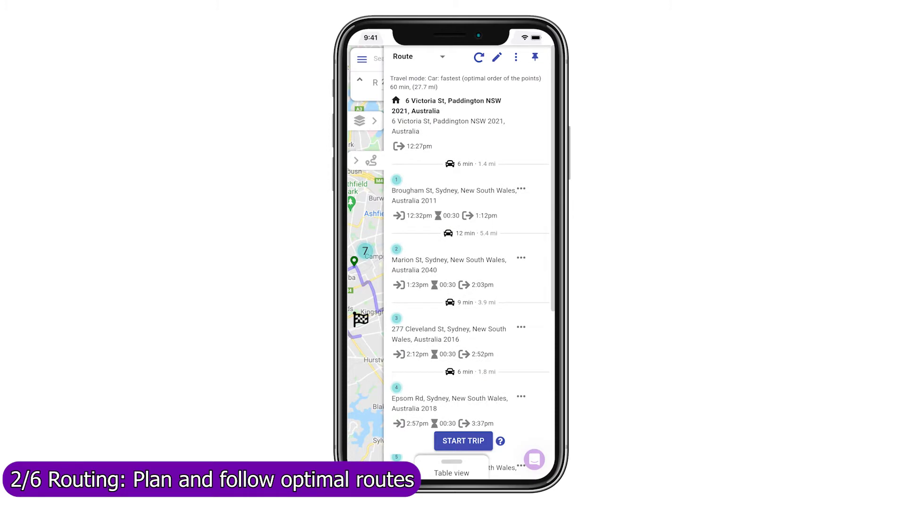
left_click_drag(510, 307, 549, 309)
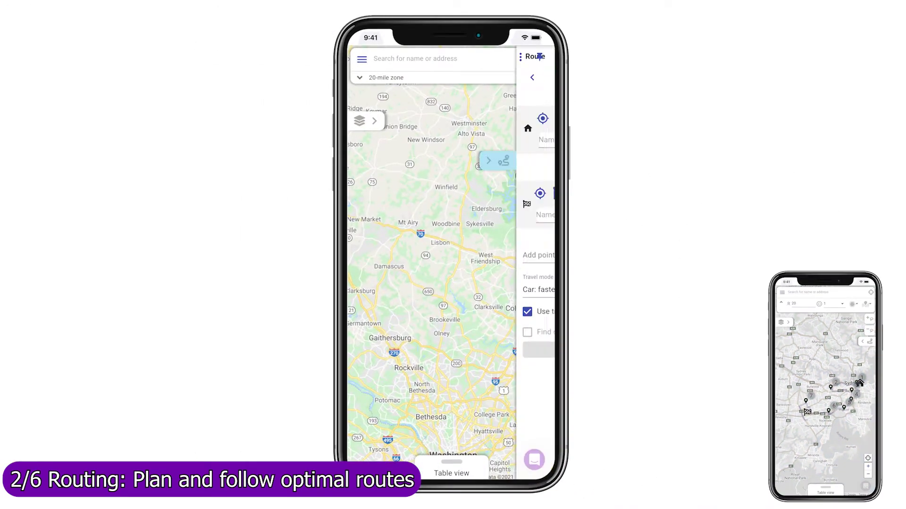
Route today's three calendar meetings from the Washington Office favourite, with no finish location
left_click(432, 96)
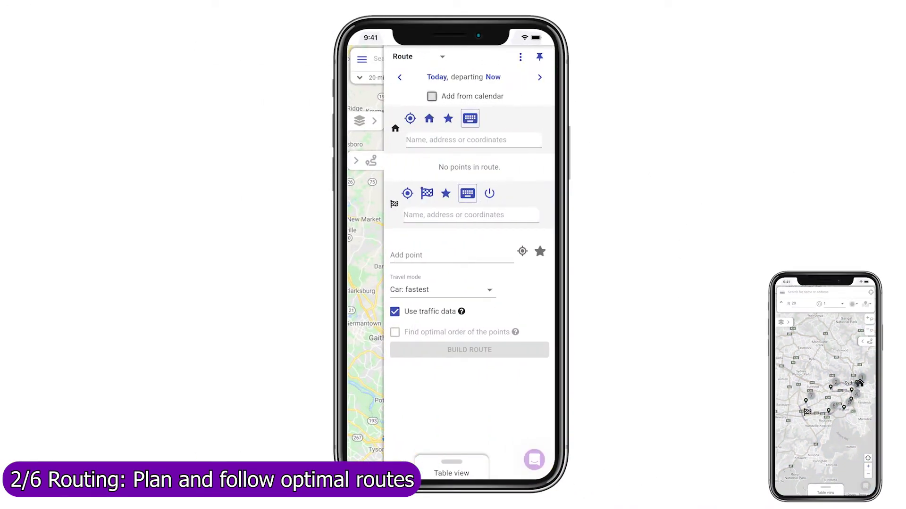
left_click(451, 118)
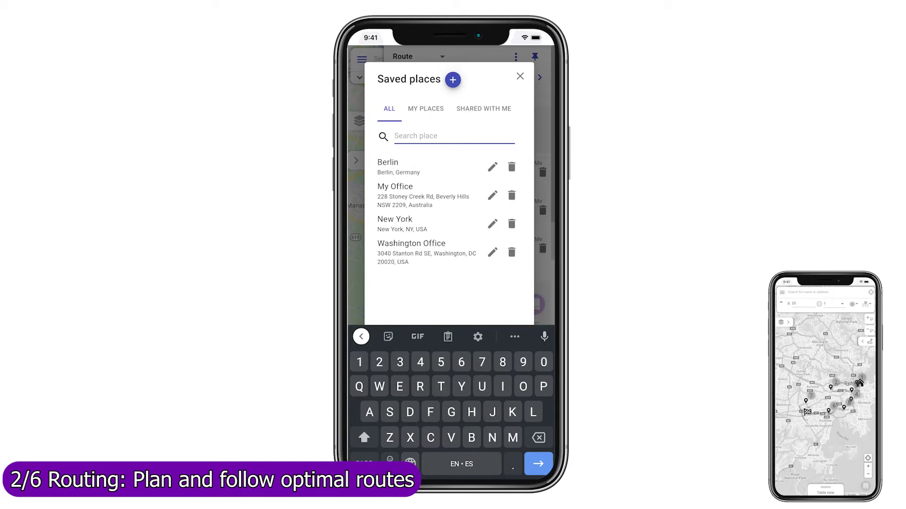
left_click(452, 246)
left_click(487, 285)
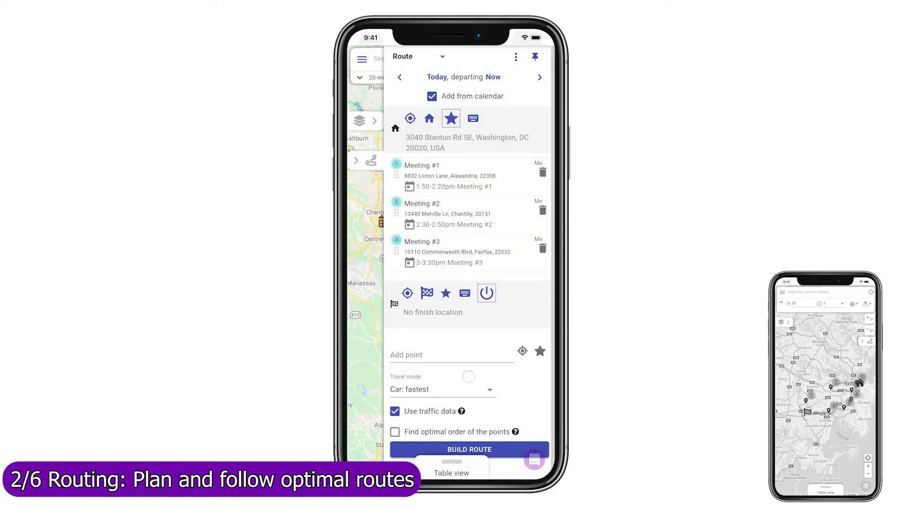
left_click(469, 442)
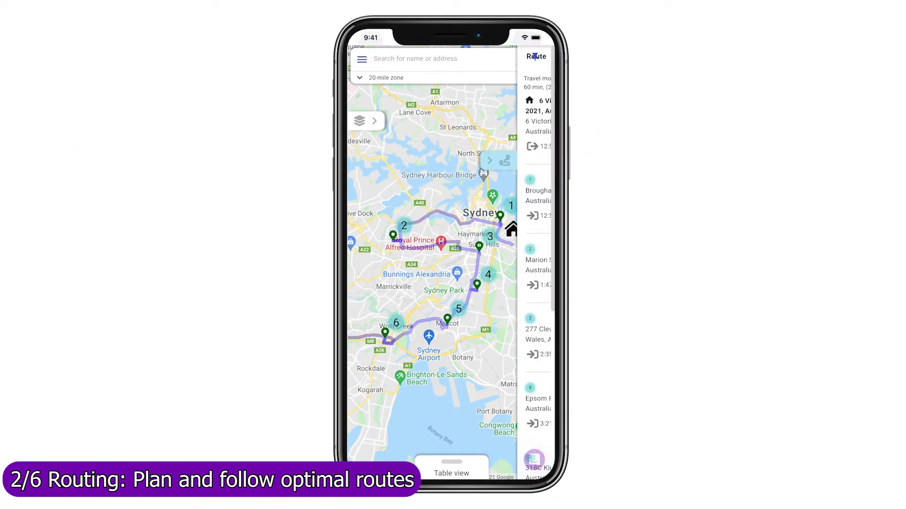
Start the trip, open navigation and the first stop's service job record, then mark the stop visited
left_click(463, 441)
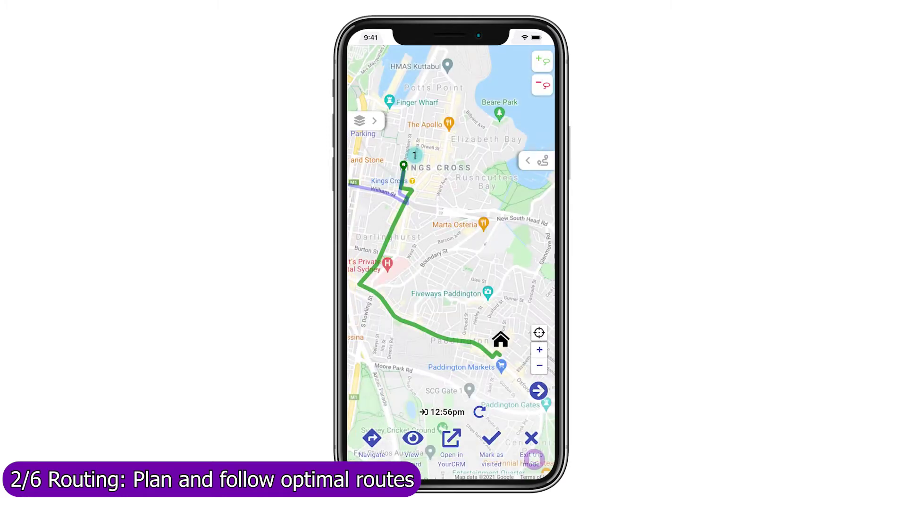
left_click(371, 438)
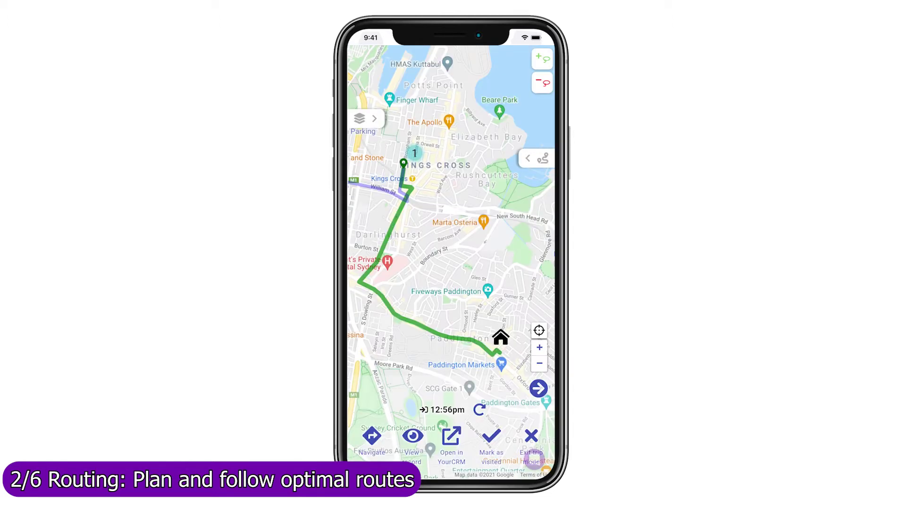
left_click(412, 439)
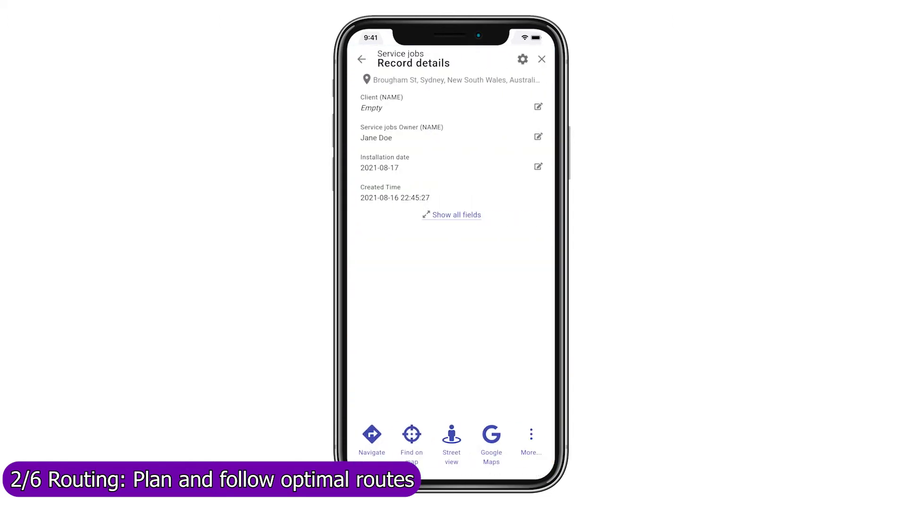
left_click(361, 59)
left_click(490, 439)
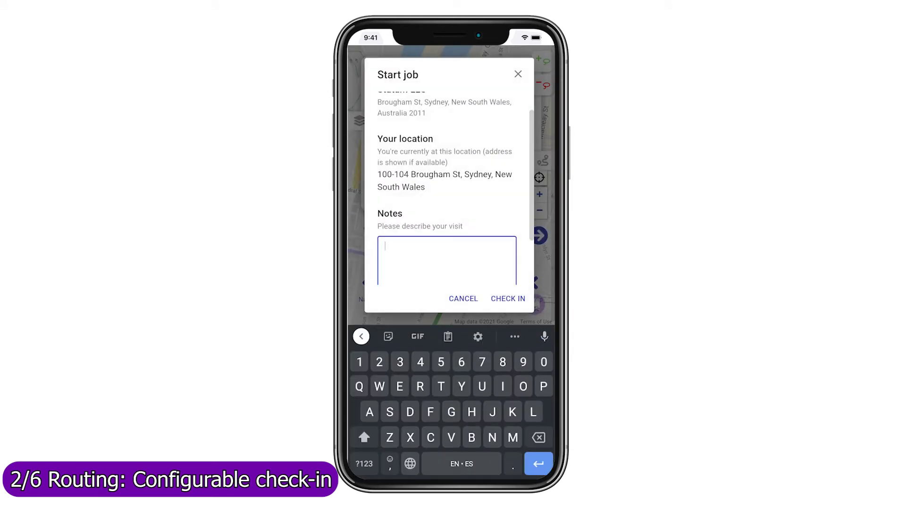
Enter visit notes about the brand's goods in this dealership and set Follow Up Type to Email
type("Describe location of our brand's goods in this dealership")
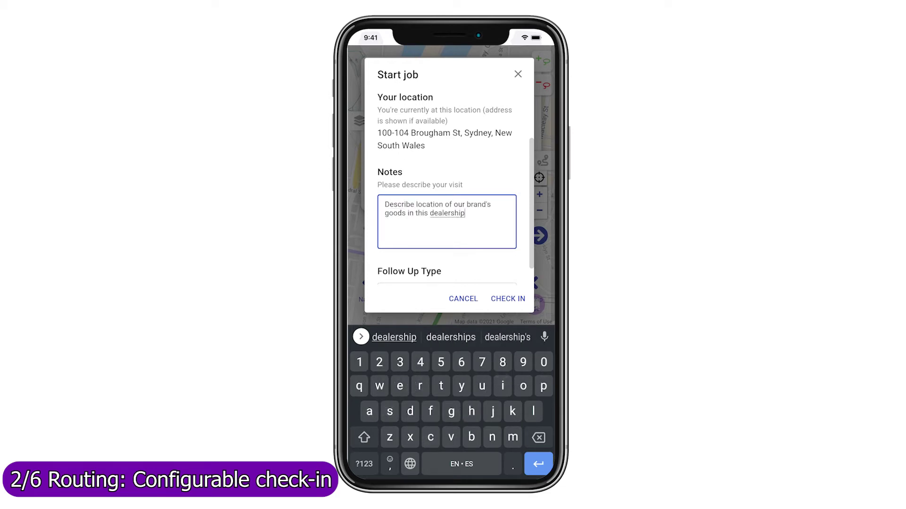
left_click(486, 269)
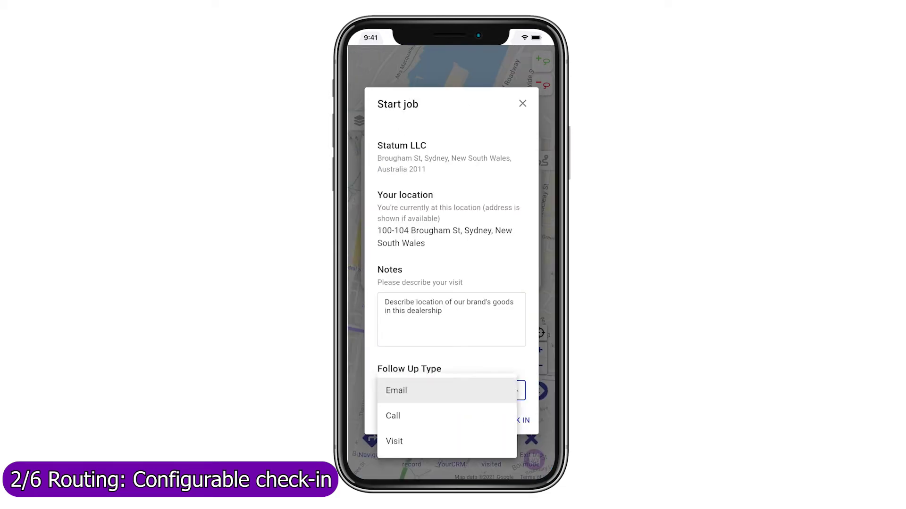
left_click(419, 394)
Set the Email Reminder to October 18 at 1:00 PM
scroll(454, 358, "down", 2)
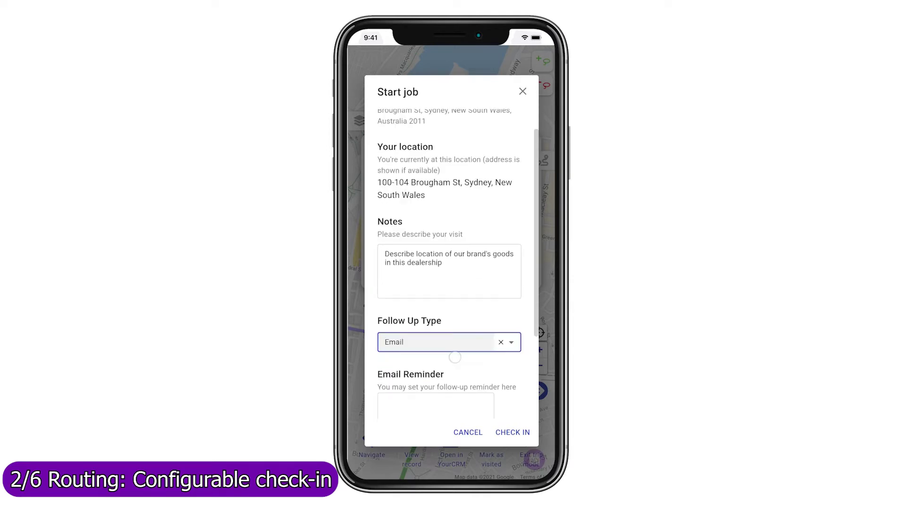
scroll(455, 357, "down", 5)
left_click(444, 293)
left_click(527, 223)
left_click(527, 223)
left_click(409, 317)
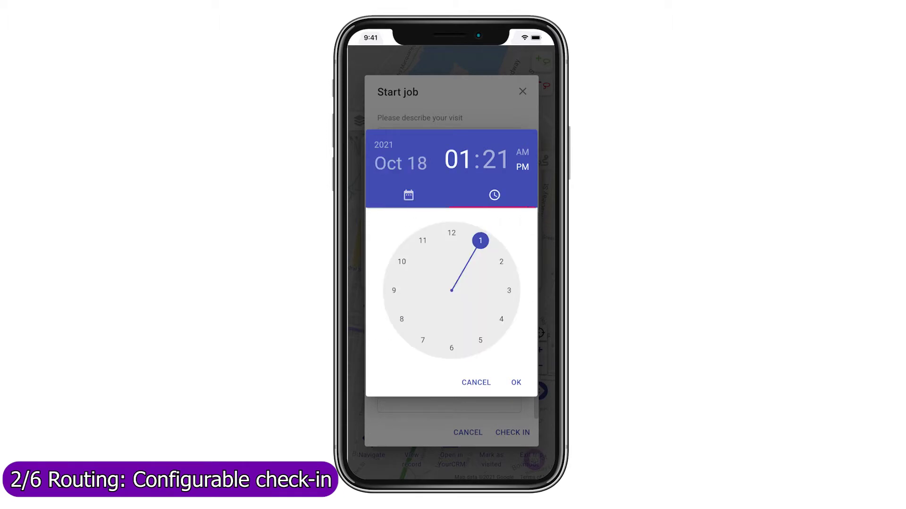
left_click(480, 240)
left_click(489, 247)
left_click_drag(483, 234, 451, 232)
left_click(516, 383)
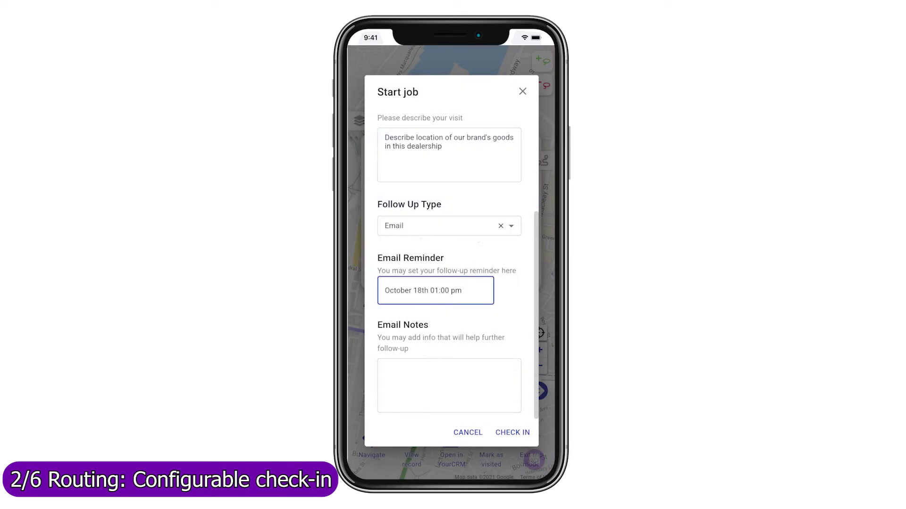
Add email notes 'Send email to close the deal' and check in
left_click(449, 386)
type("Send email to close the deal")
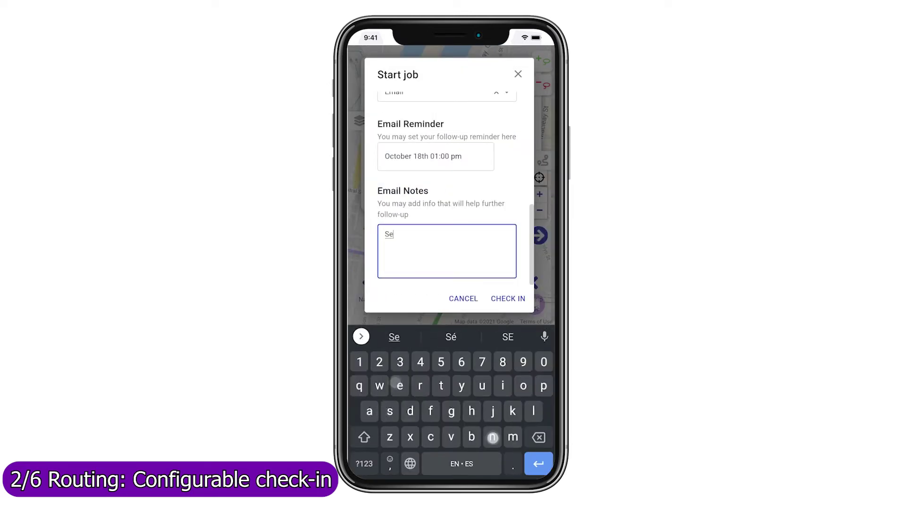
left_click(507, 299)
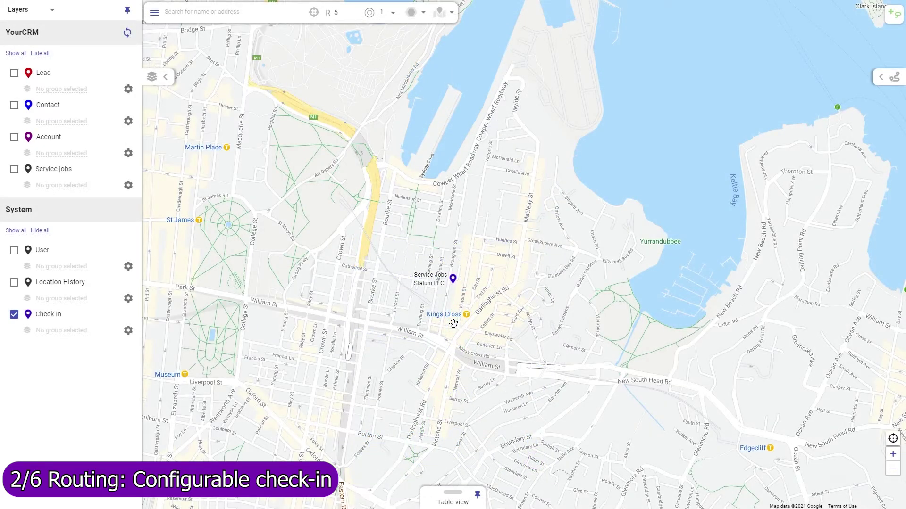
Open the info popup of the Statum LLC check-in marker on the map
left_click(456, 285)
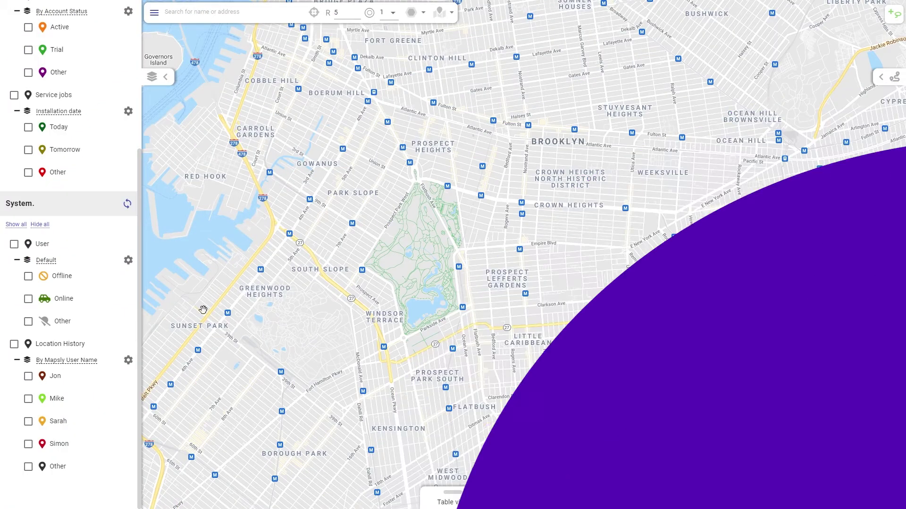
Toggle the User layer off again, then show Jon's Location History filtered to Yesterday
left_click(14, 244)
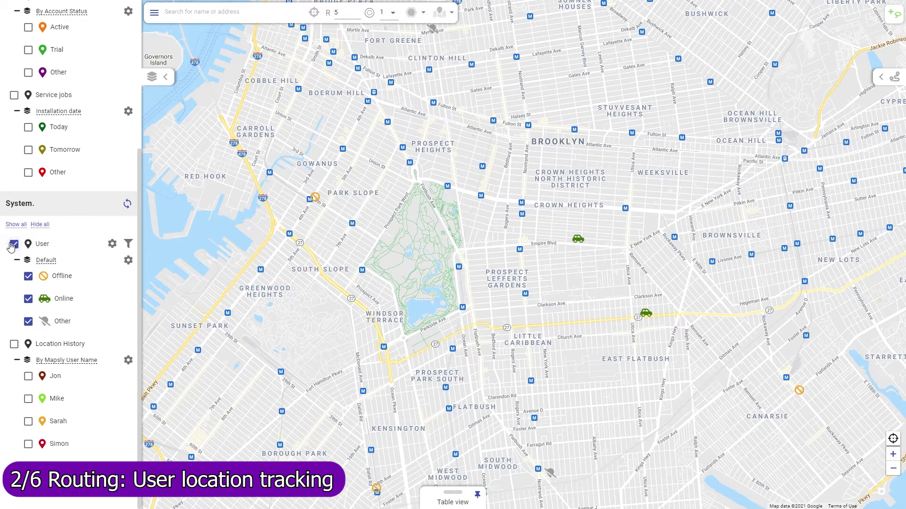
left_click(13, 245)
left_click(28, 376)
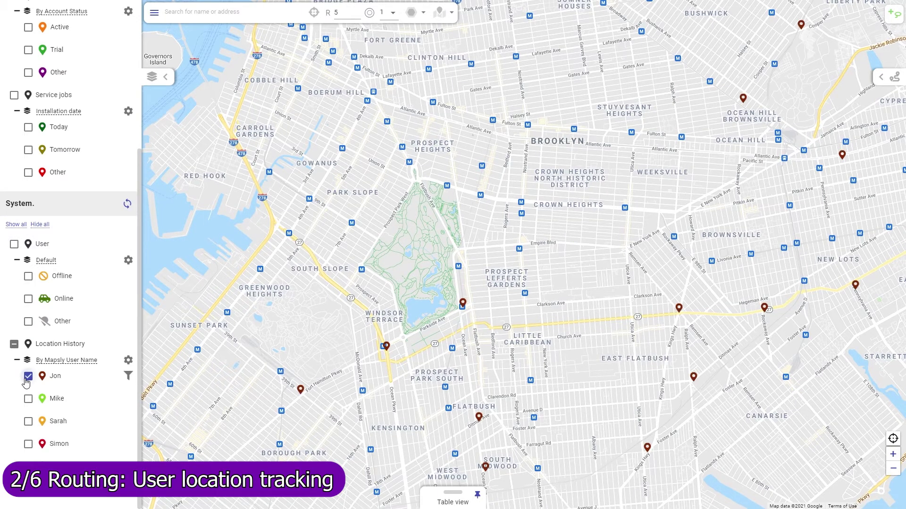
scroll(385, 362, "down", 2)
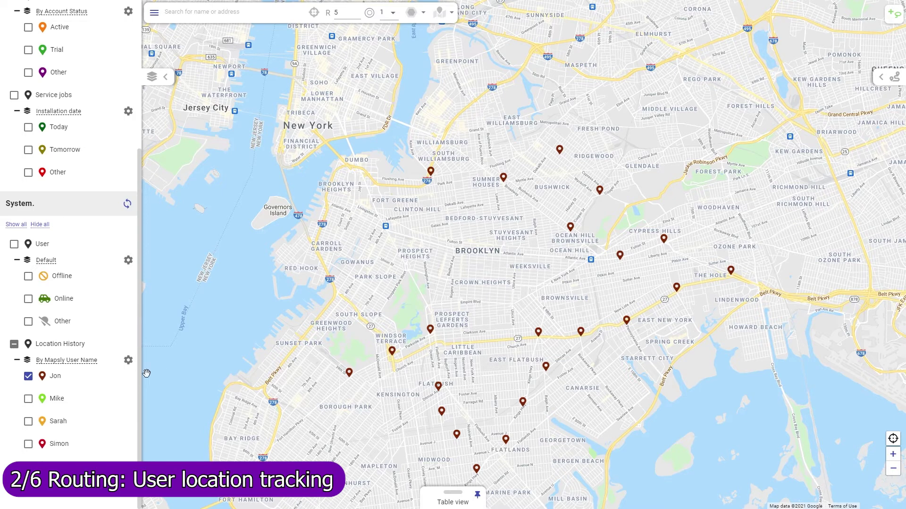
left_click(127, 376)
left_click(139, 388)
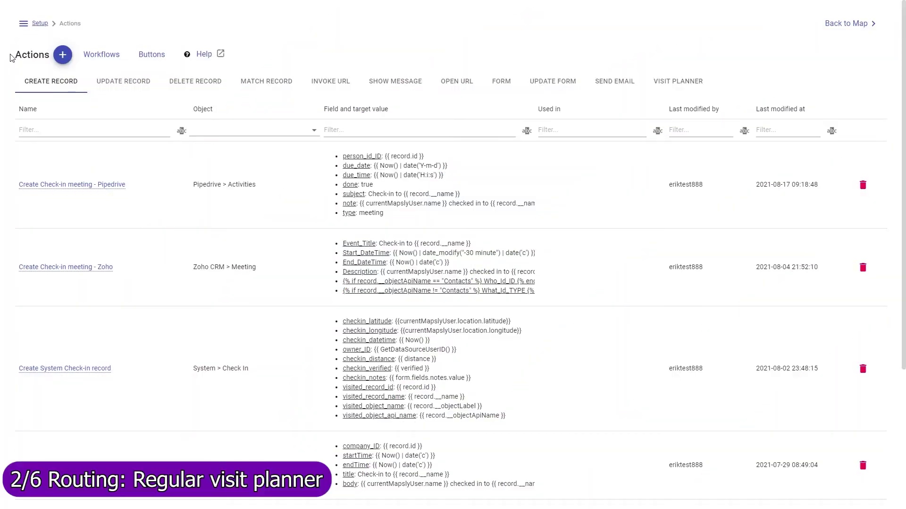
Add a new Visit planner action and scroll through its form
left_click(62, 54)
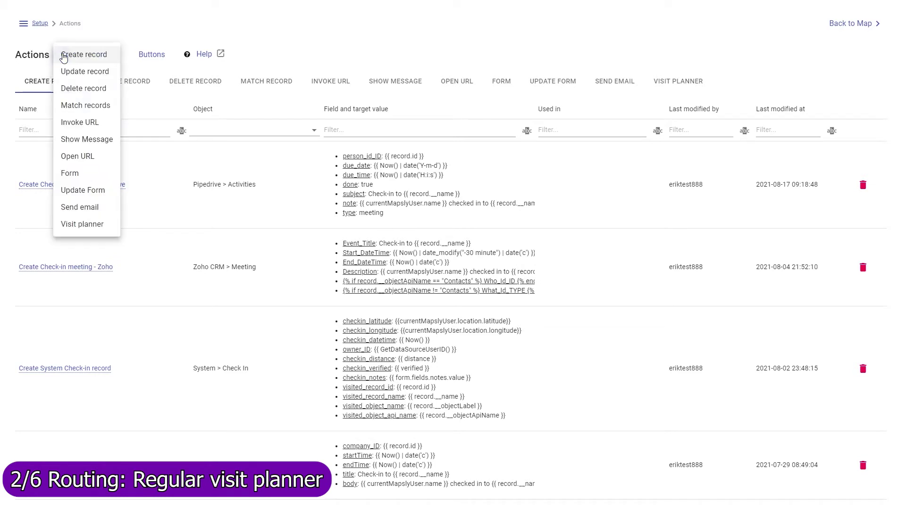
left_click(79, 225)
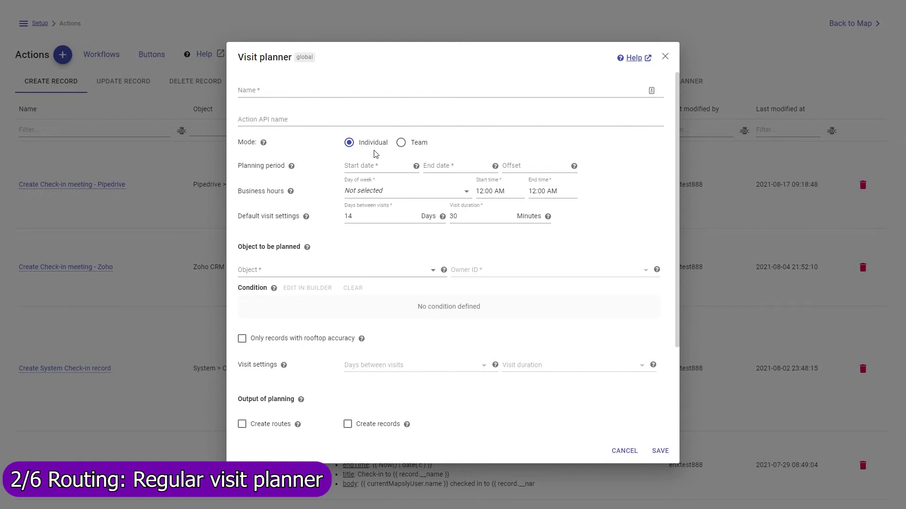
scroll(338, 219, "down", 5)
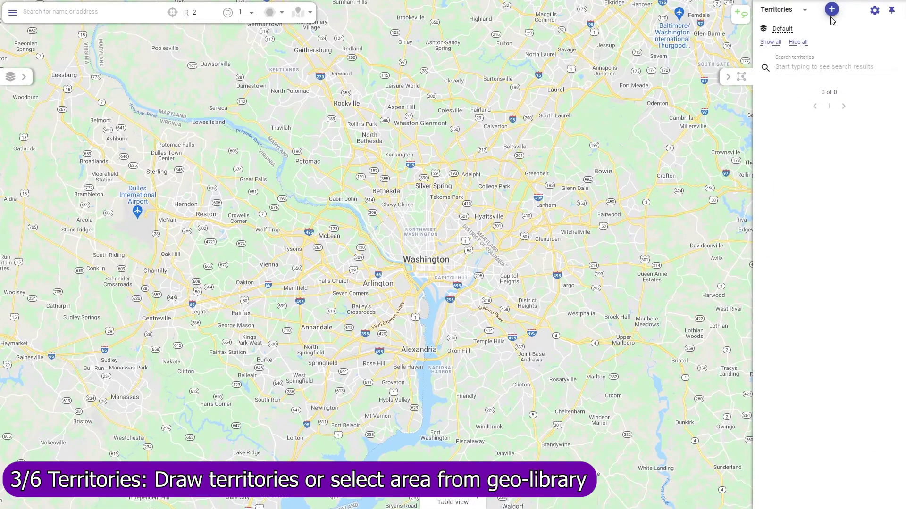
Create a new territory named Territory 1 and save its properties
left_click(832, 14)
left_click(834, 34)
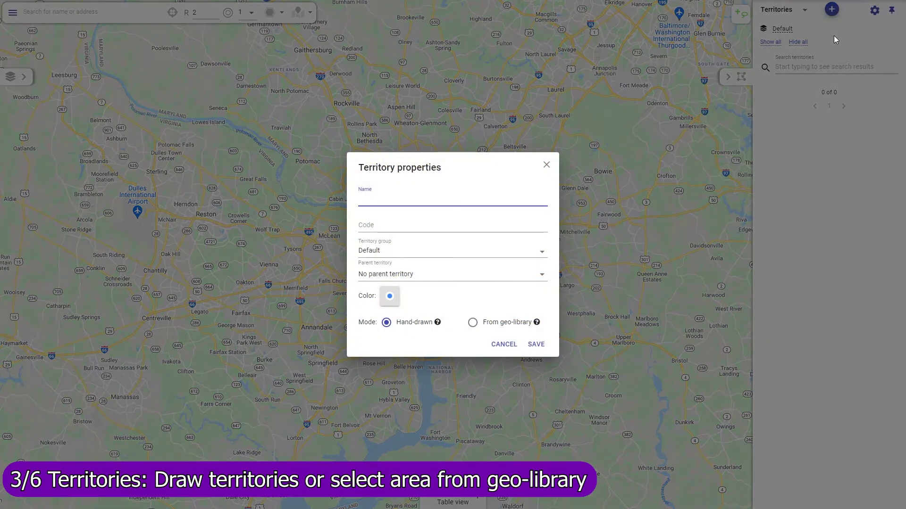
type("Territory 1")
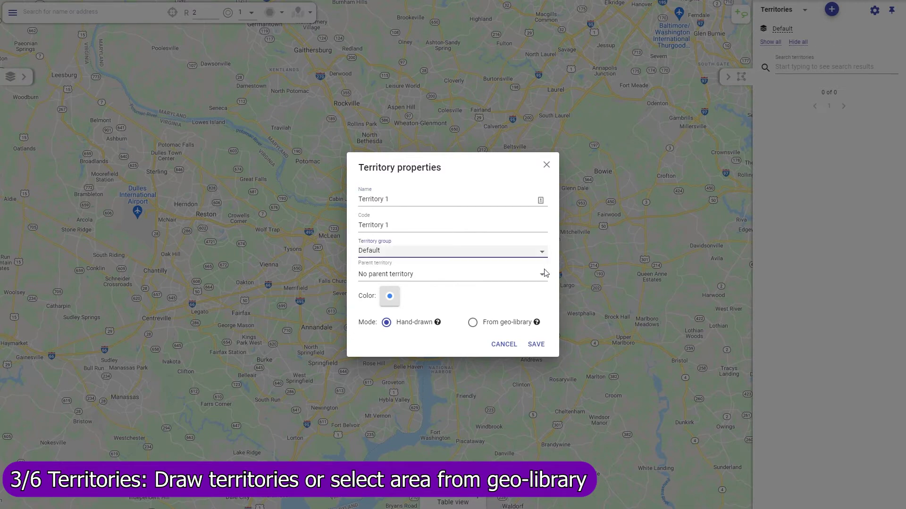
left_click(535, 344)
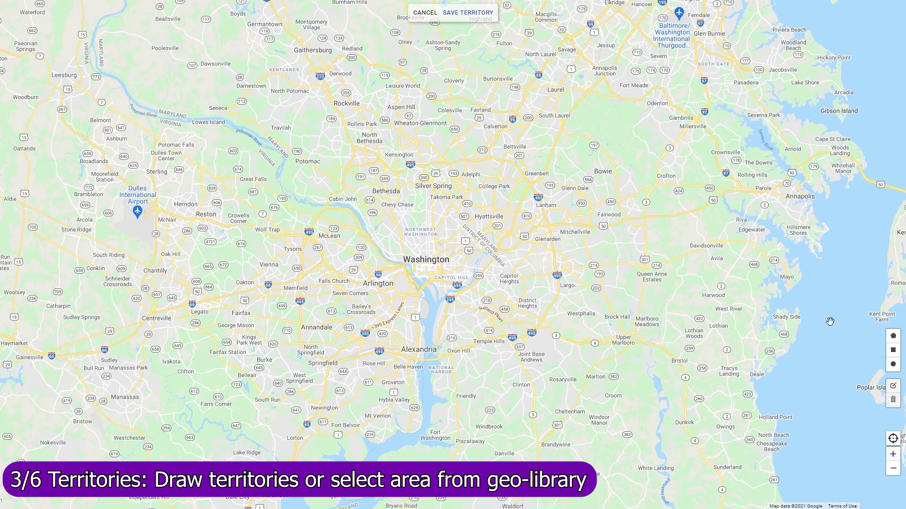
Draw Territory 1 as a polygon from Great Falls past Groveton over northern Virginia
left_click(892, 335)
left_click(242, 183)
left_click(403, 387)
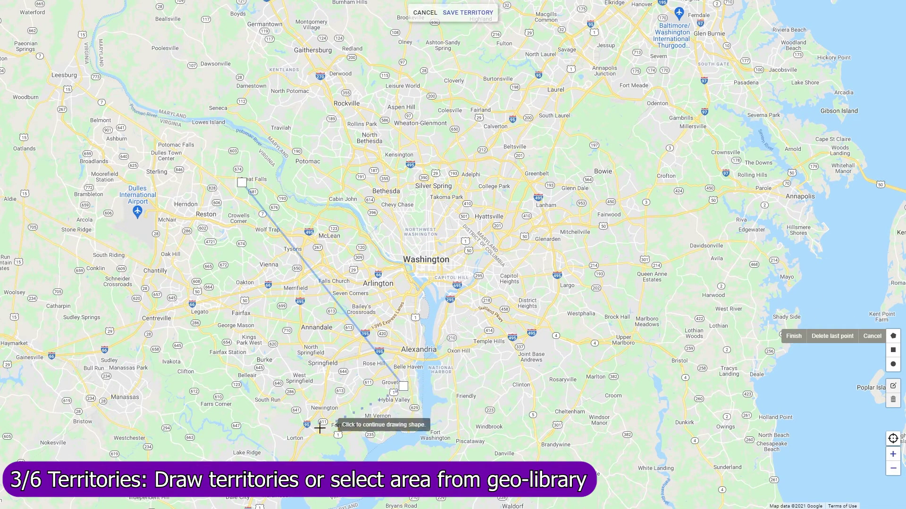
double_click(224, 460)
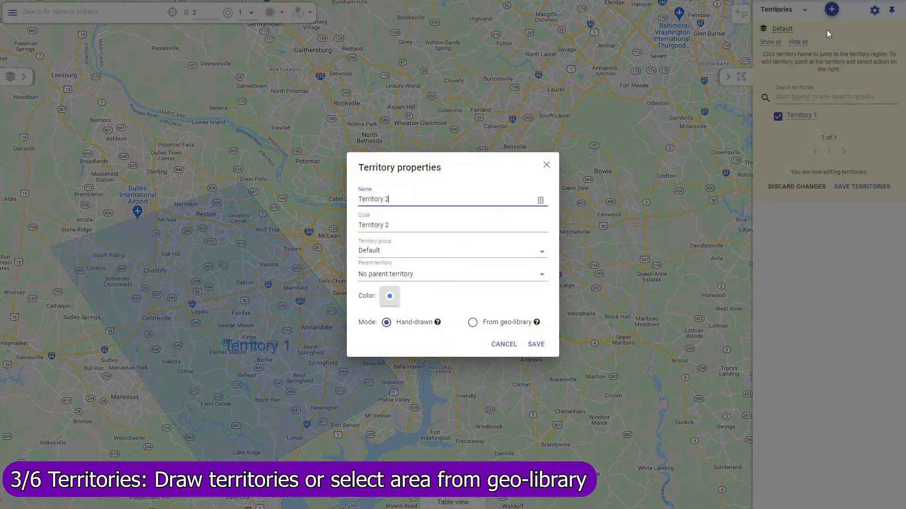
Build Territory 2 from the geo-library using Zip codes as the area type
left_click(473, 322)
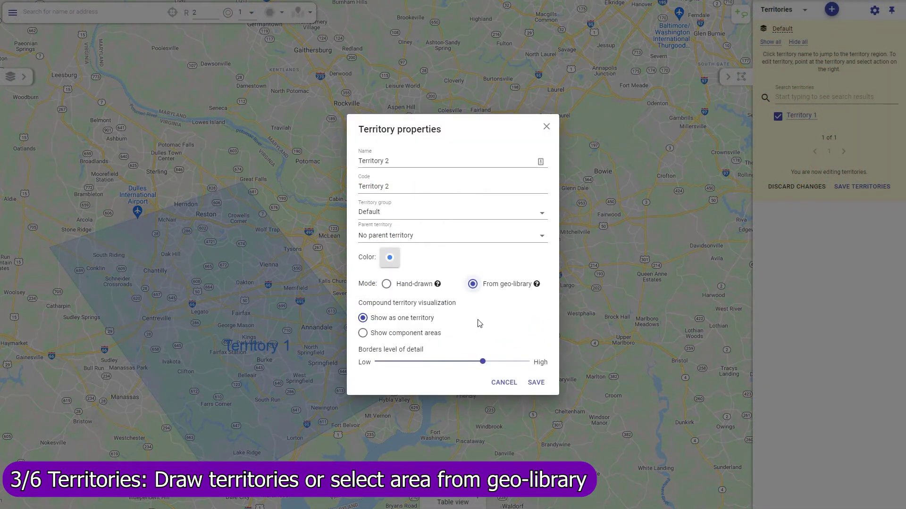
left_click(536, 382)
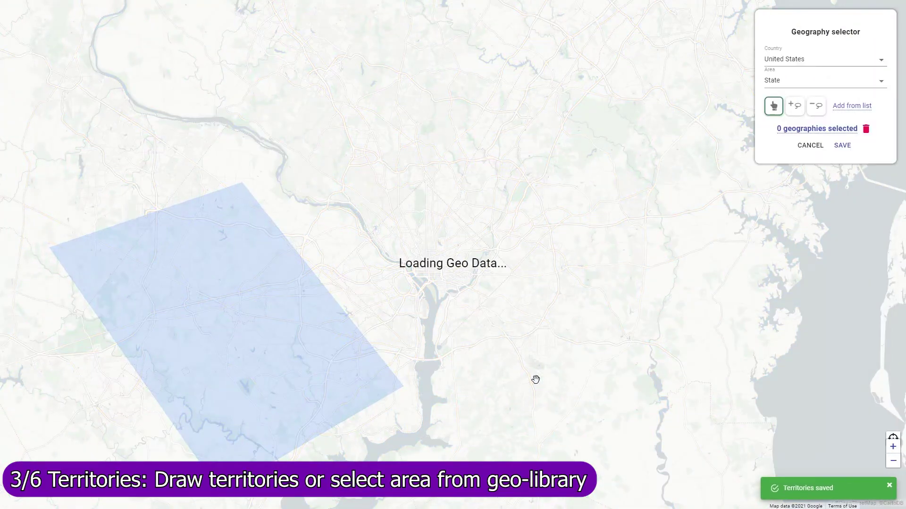
left_click(770, 82)
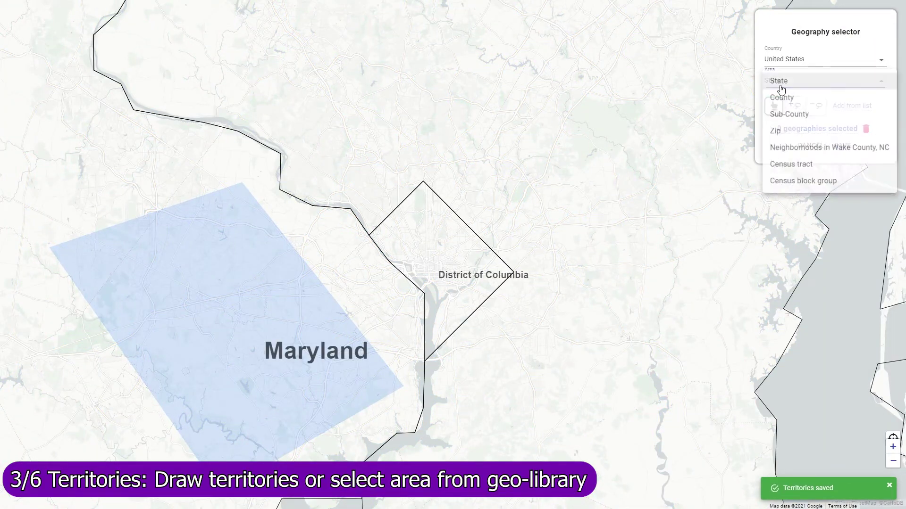
left_click(770, 134)
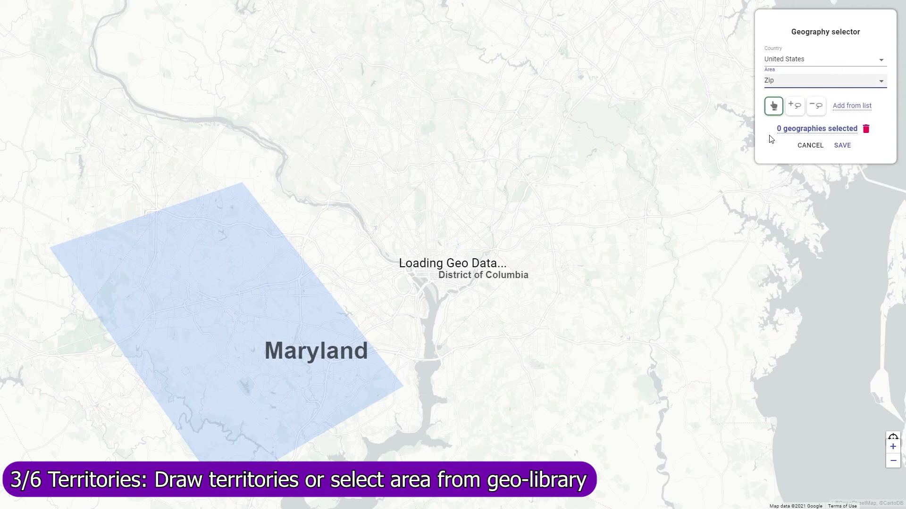
Lasso the zip codes around Washington DC, drop 20754 and a small neighbour, and save
left_click(794, 105)
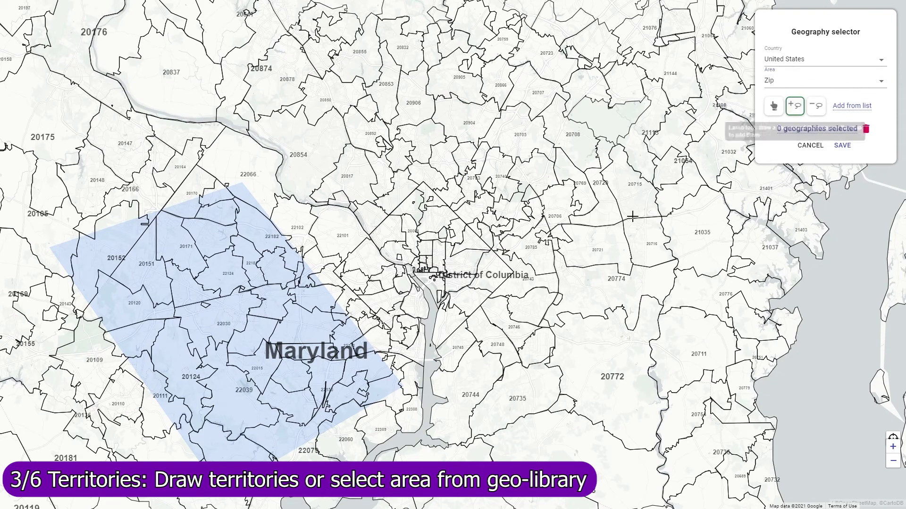
mouse_move(468, 389)
left_mouse_down()
mouse_move(372, 89)
mouse_move(513, 17)
mouse_move(732, 397)
mouse_move(692, 403)
left_mouse_up()
left_click(683, 403)
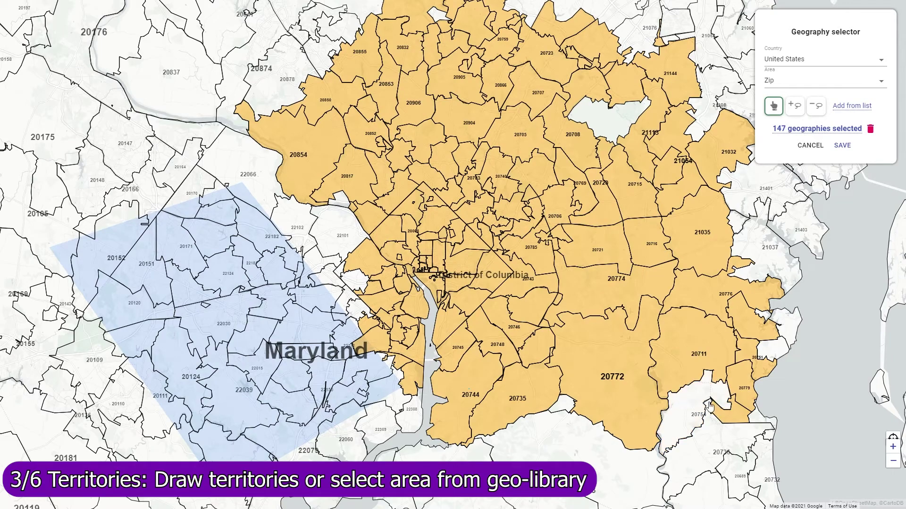
left_click(731, 410)
left_click(842, 145)
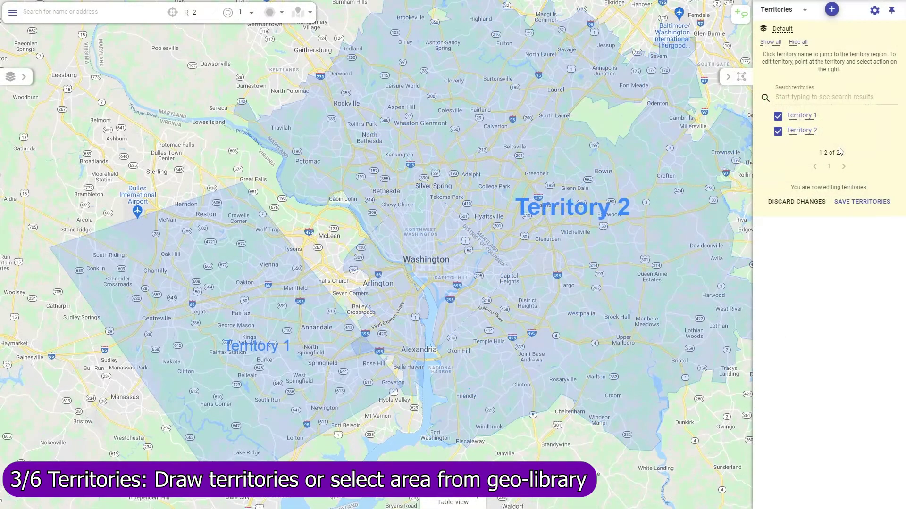
Turn on territory auto-assignment for Leads and Contacts, storing Leads in Mapsly Territory
left_click(875, 11)
left_click(330, 108)
left_click(325, 122)
left_click(461, 108)
type("Mapsly")
left_click(465, 145)
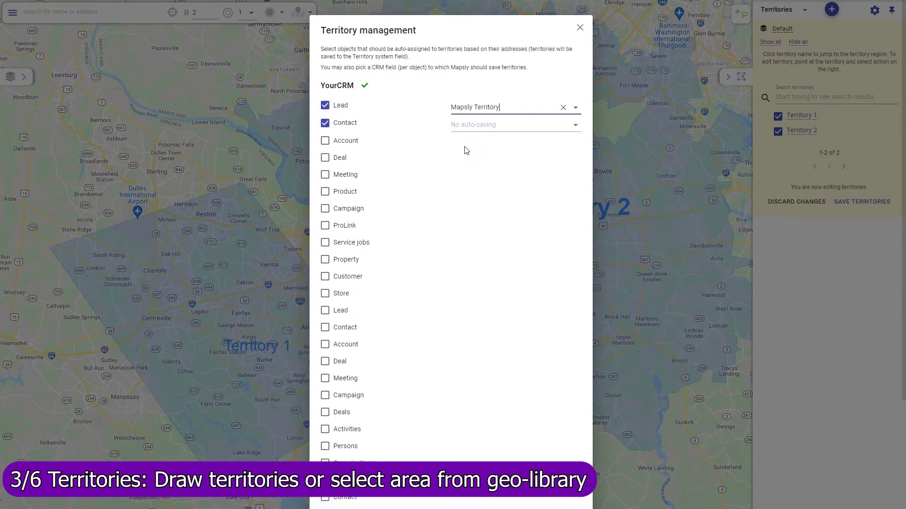
Store Contact territories in the Territory field
left_click(478, 127)
type("Territor")
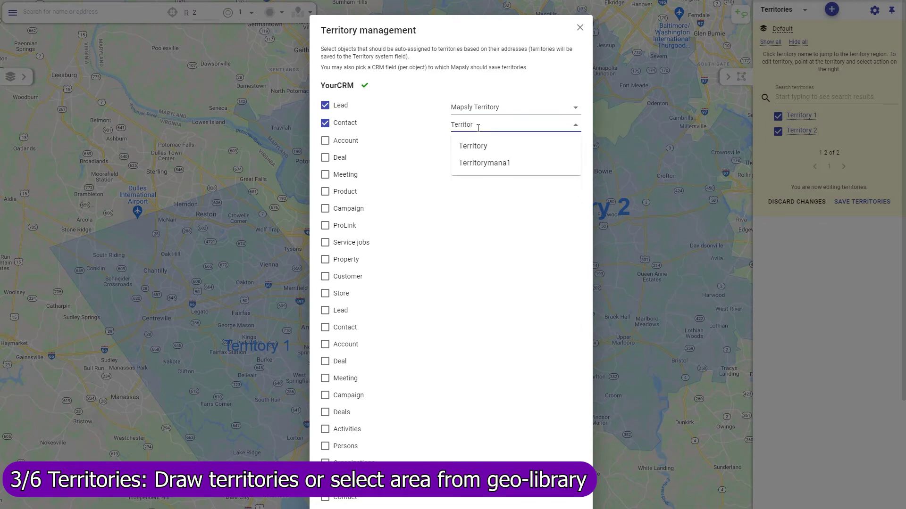
left_click(476, 148)
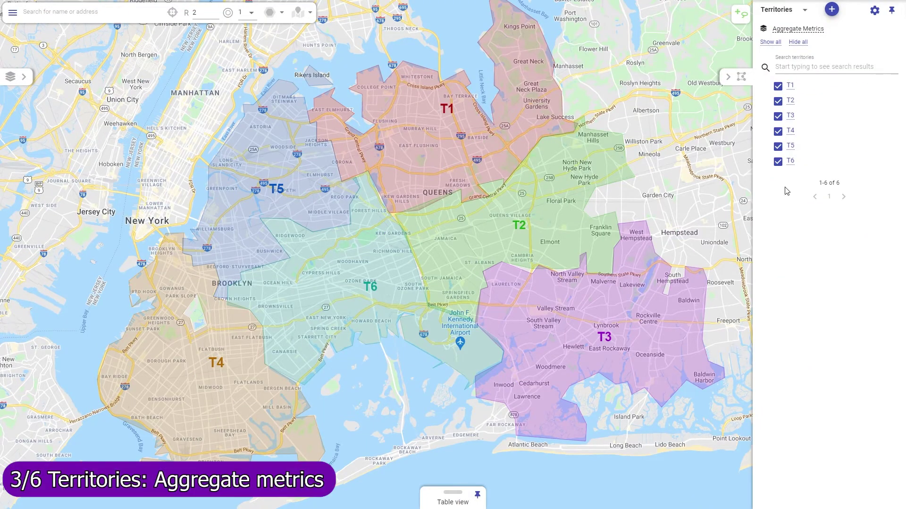
Add a custom metric to Aggregate Metrics summing Revenue from Zoho CRM Accounts
left_click(797, 29)
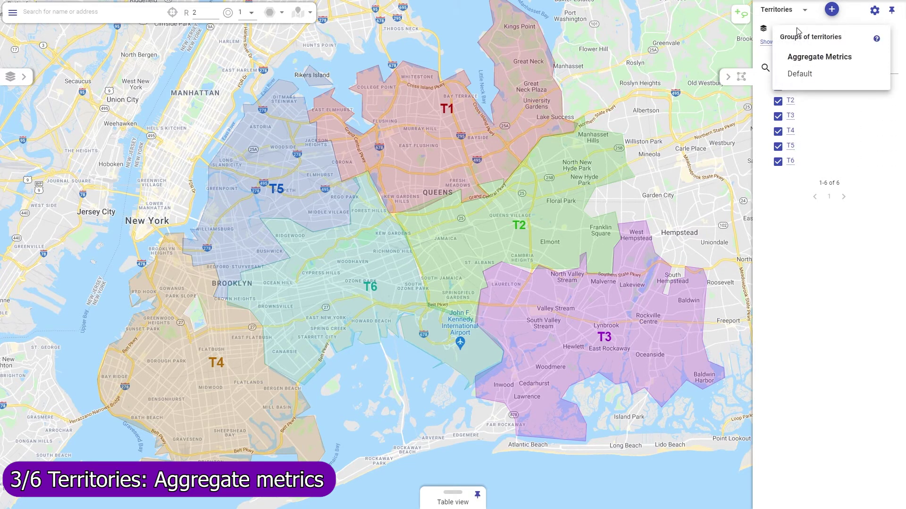
mouse_move(808, 59)
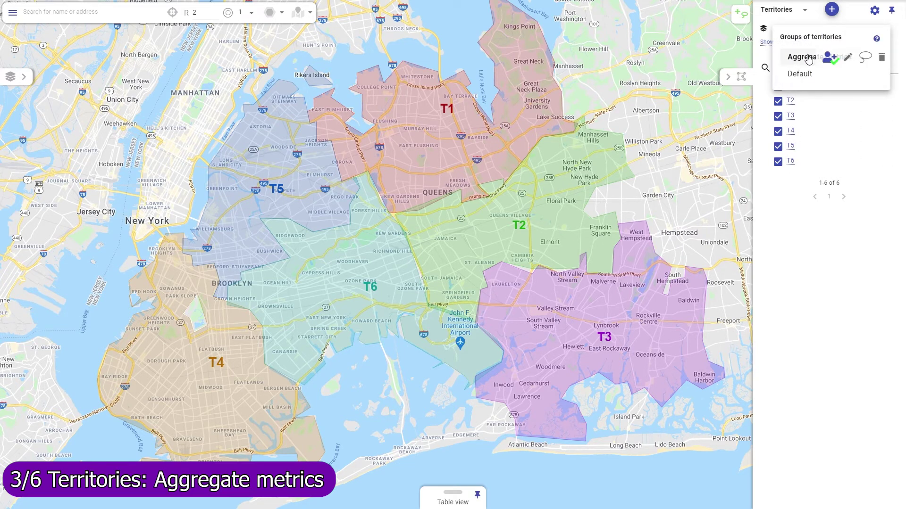
left_click(848, 59)
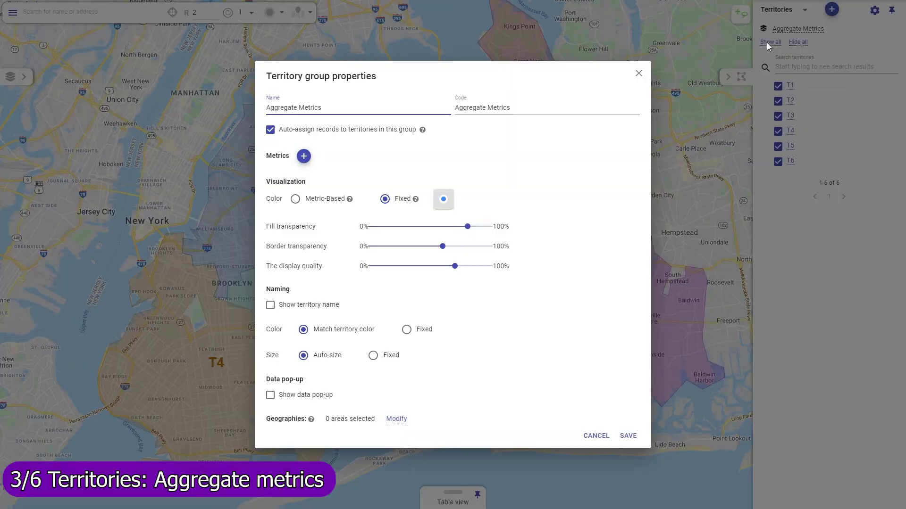
left_click(304, 156)
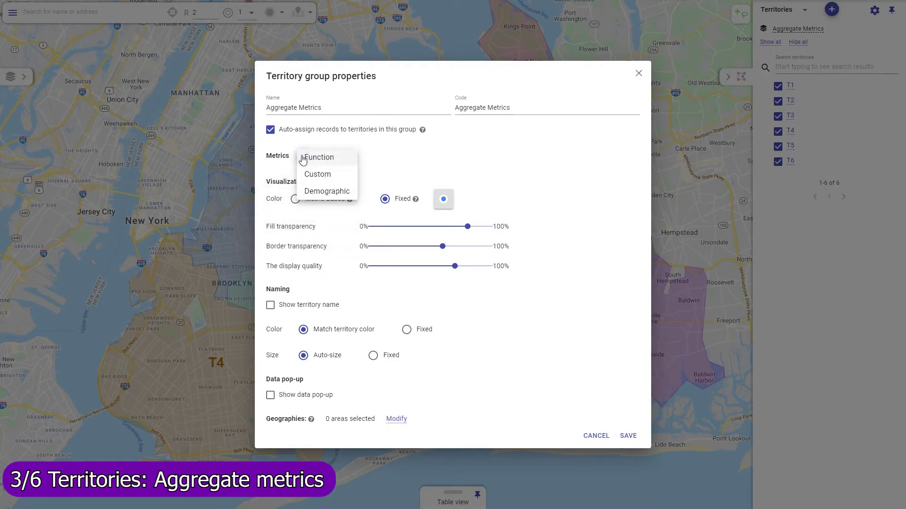
left_click(308, 176)
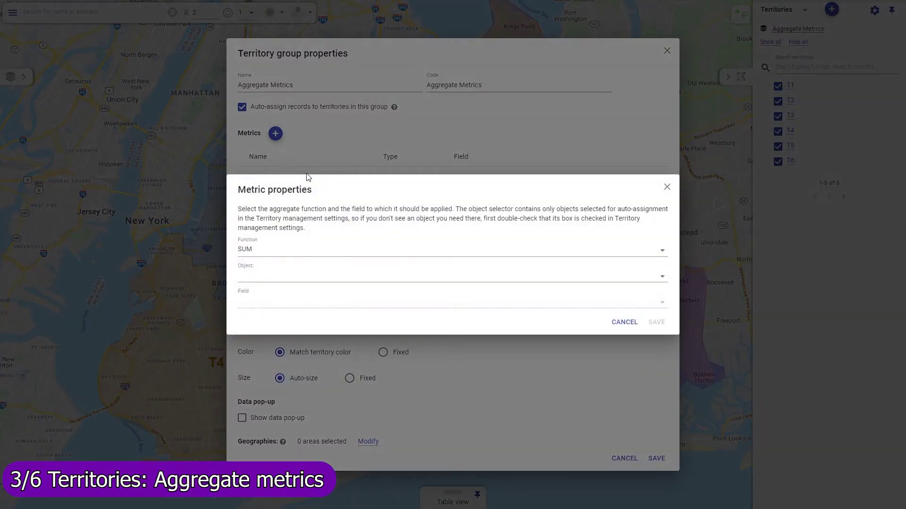
left_click(288, 276)
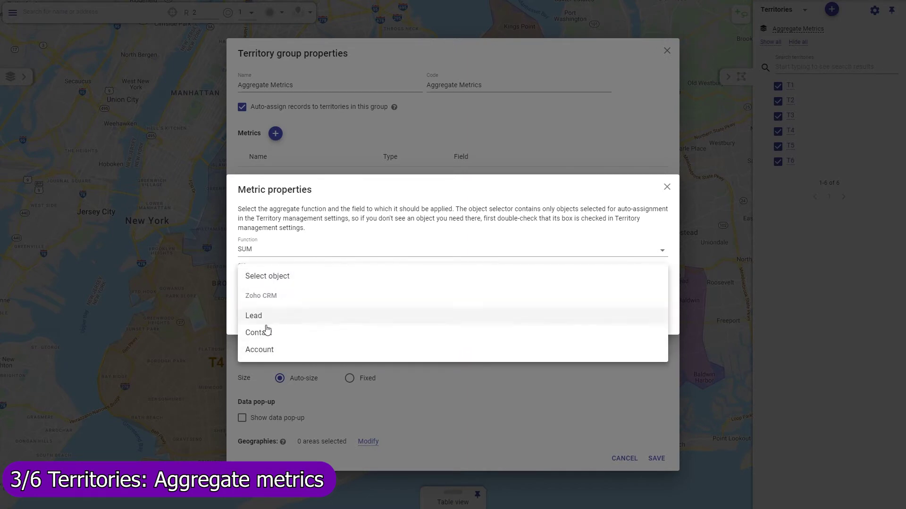
left_click(260, 350)
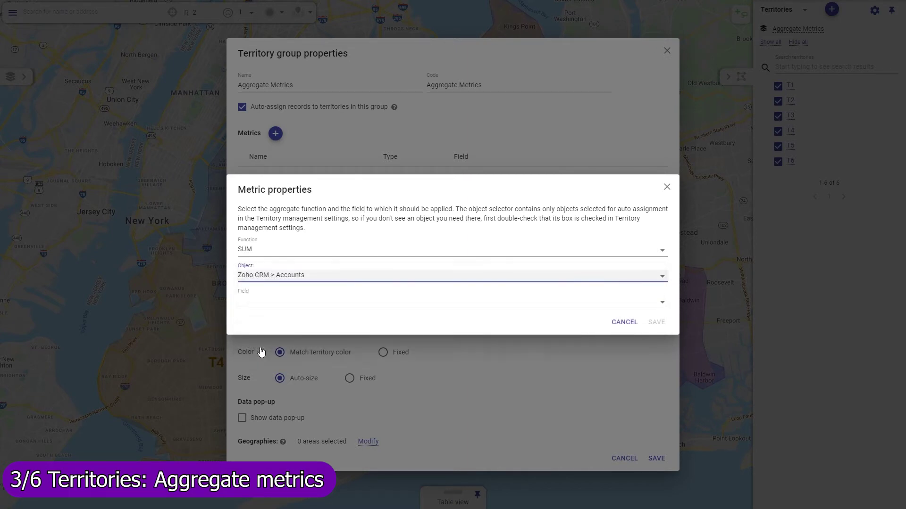
left_click(258, 307)
left_click(258, 307)
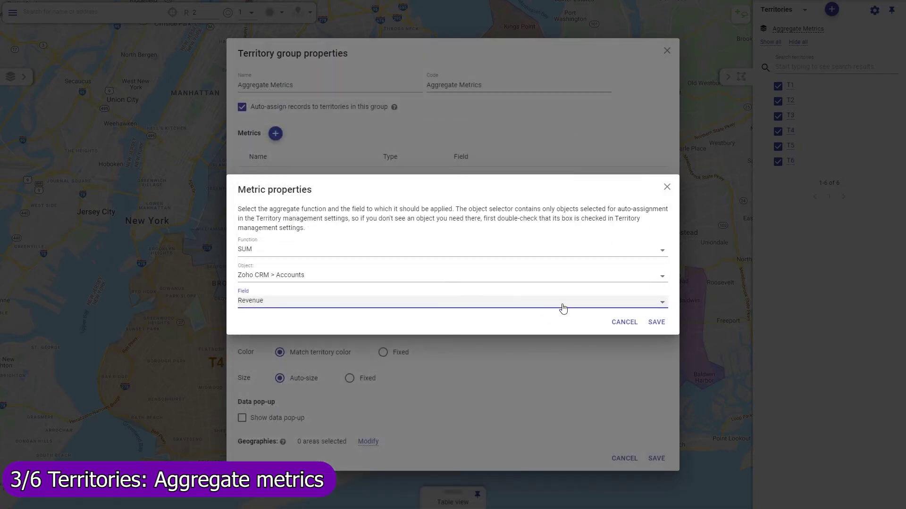
left_click(660, 324)
Rename the new metric to 'avg revenue'
left_click(309, 182)
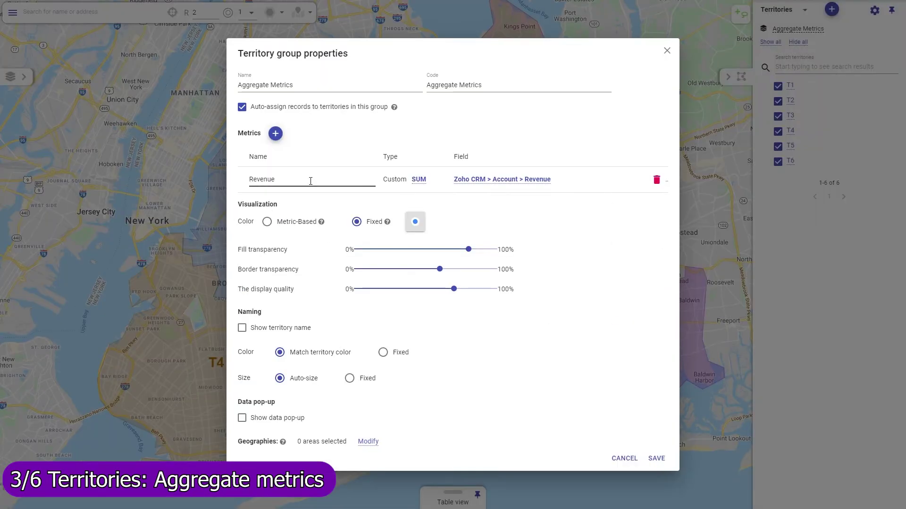
left_click_drag(309, 182, 247, 184)
type("avg reven")
Show territory names and label territories with the Territory name and avg revenue tags, then save
left_click(242, 328)
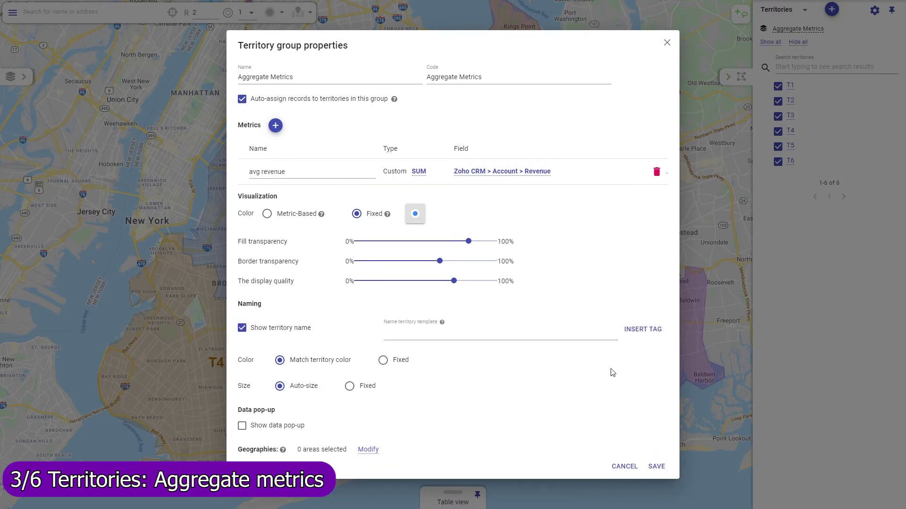
left_click(642, 335)
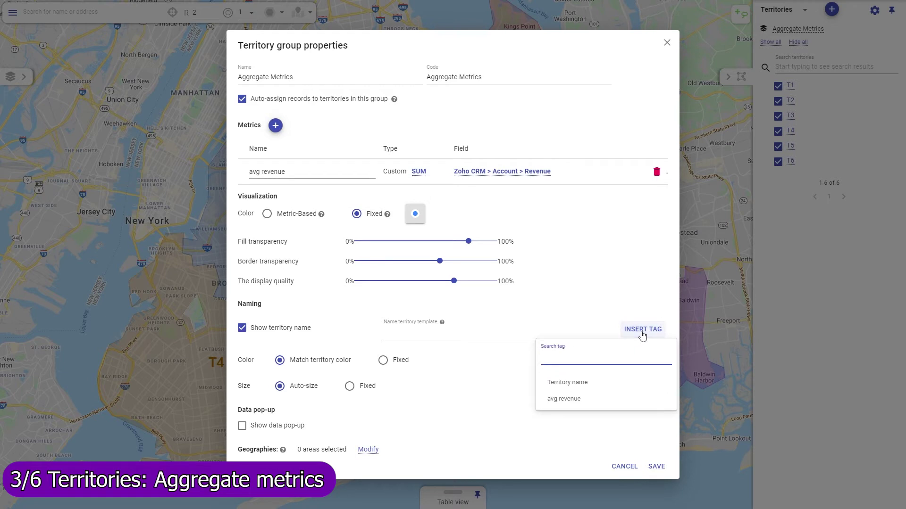
left_click(574, 380)
left_click(550, 336)
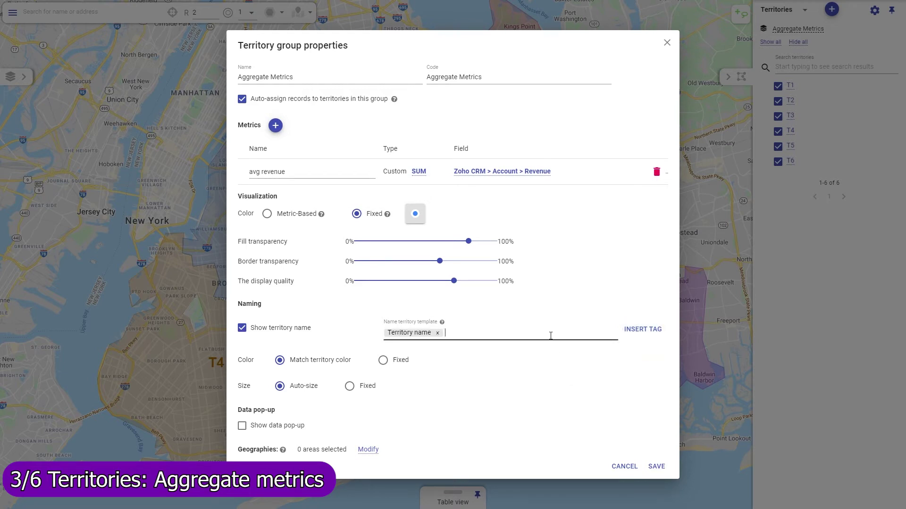
left_click(631, 331)
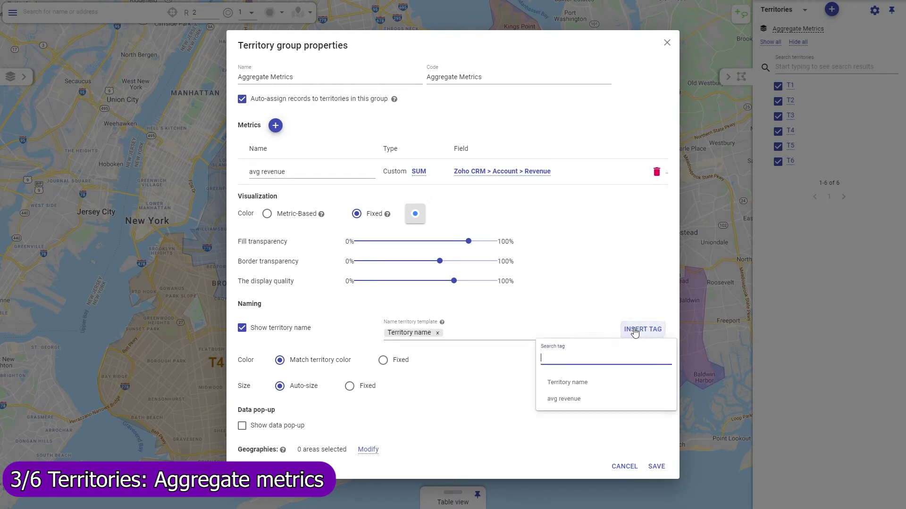
left_click(566, 399)
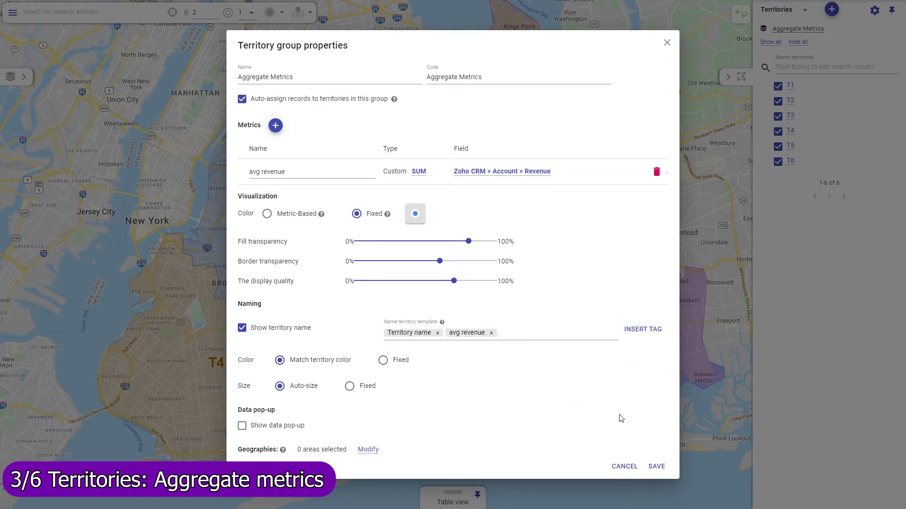
left_click(655, 467)
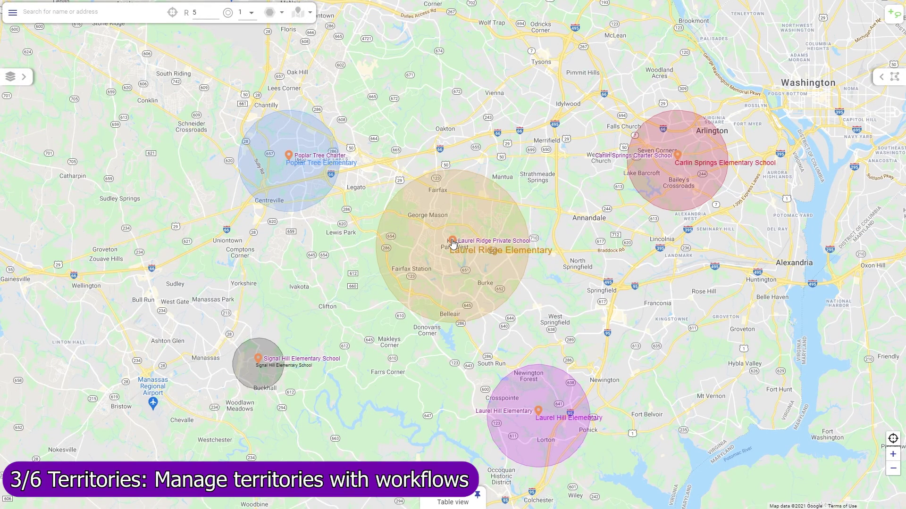
Open the info card for the Laurel Ridge Private School marker on the school territories map
left_click(452, 242)
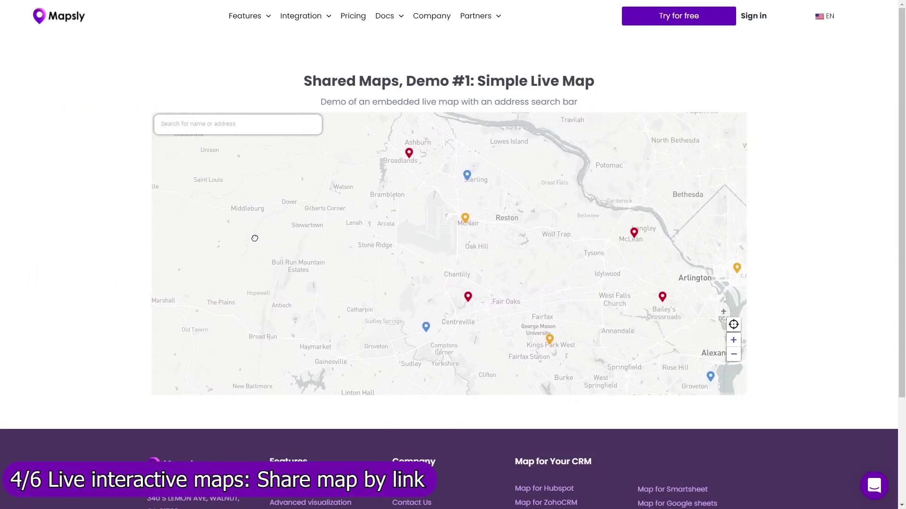
View Carlin Springs Charter School's details and pan the map
scroll(595, 314, "up", 4)
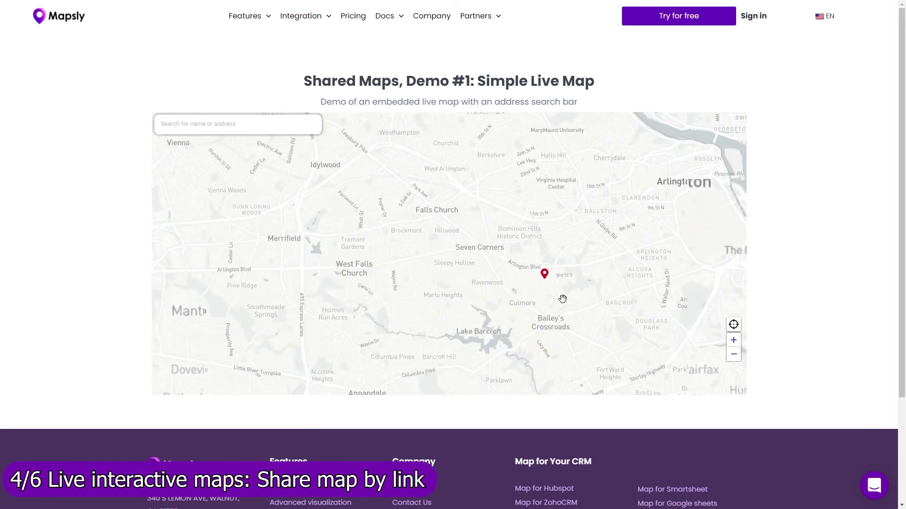
left_click(544, 278)
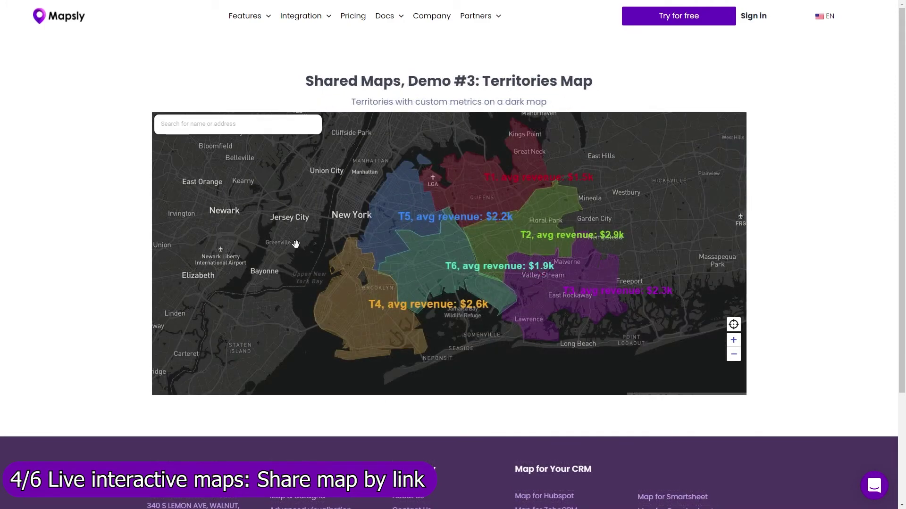
scroll(391, 221, "up", 5)
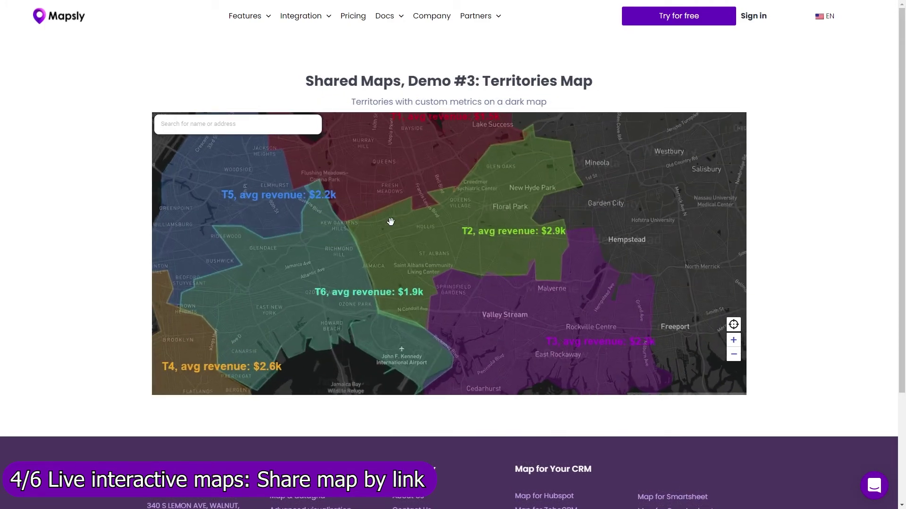
left_click_drag(580, 250, 435, 265)
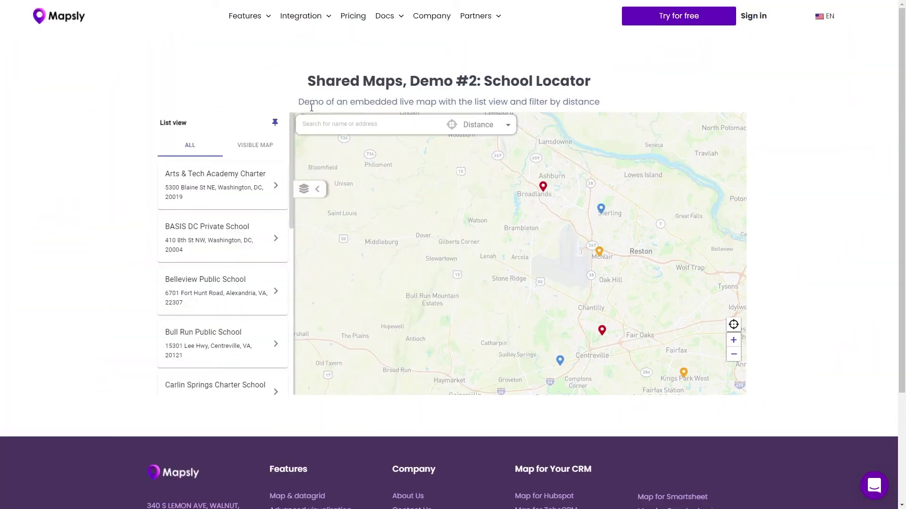
Search from 'Arlington, VA, USA' within 20 mi and show BASIS DC Private School on the map
left_click(315, 124)
type("Arli")
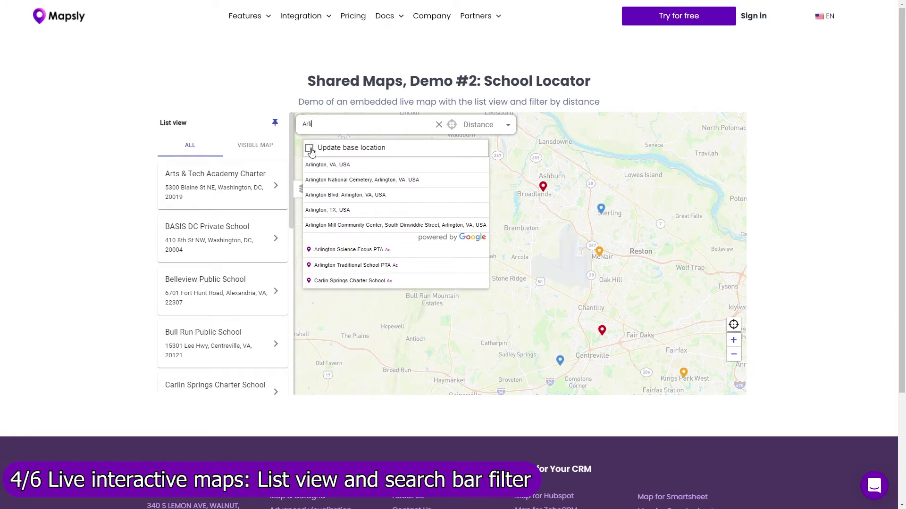
left_click(312, 164)
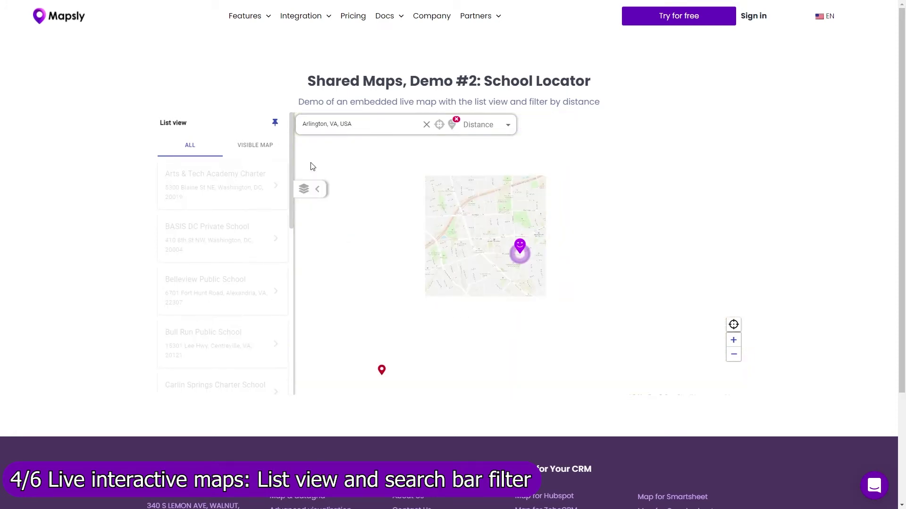
left_click(477, 134)
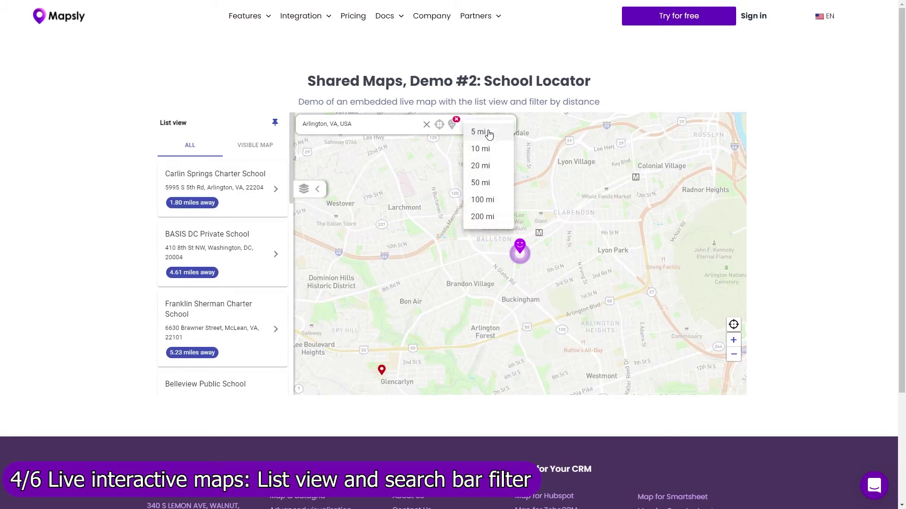
left_click(487, 168)
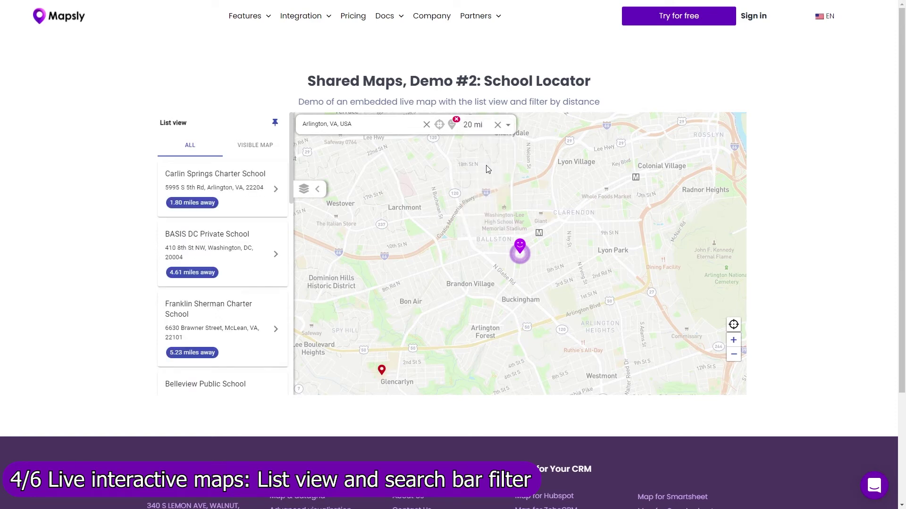
left_click(227, 250)
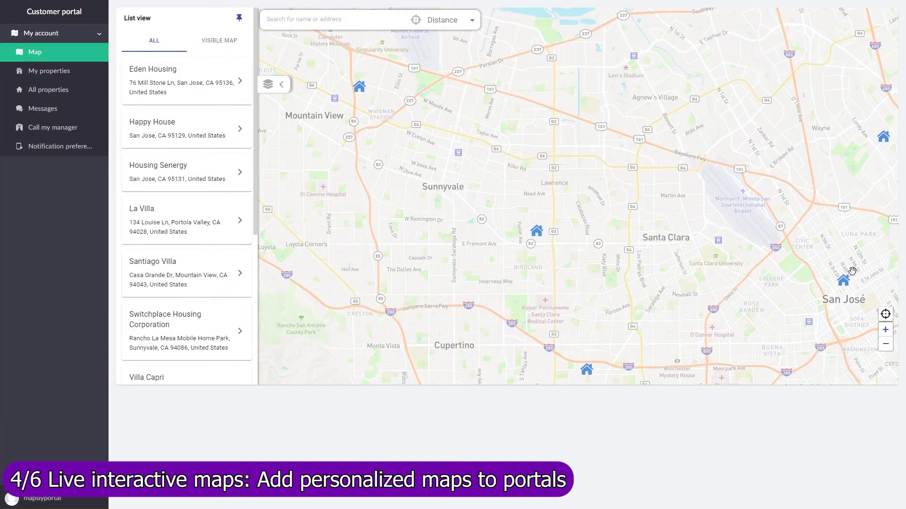
Start a Villa Torino visit booking and set its time to Aug 25, 02:30 PM
left_click(844, 282)
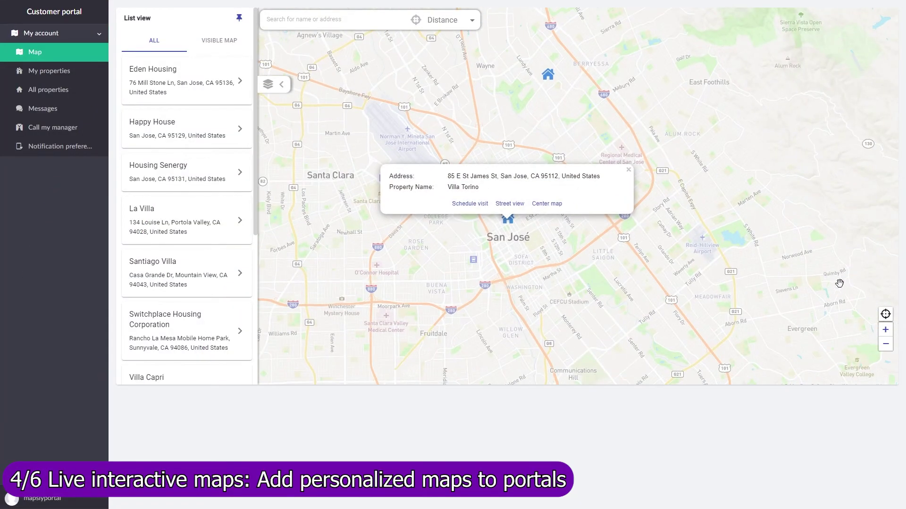
left_click(470, 205)
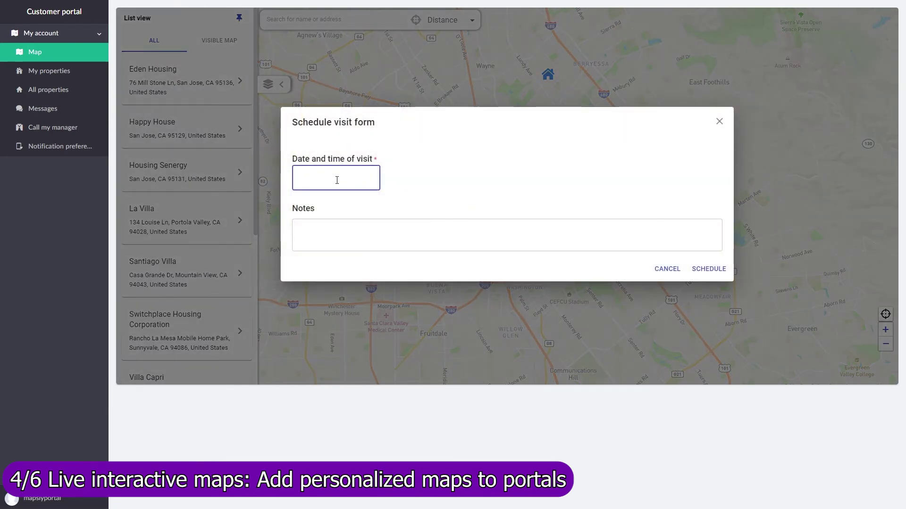
left_click(337, 180)
left_click(509, 244)
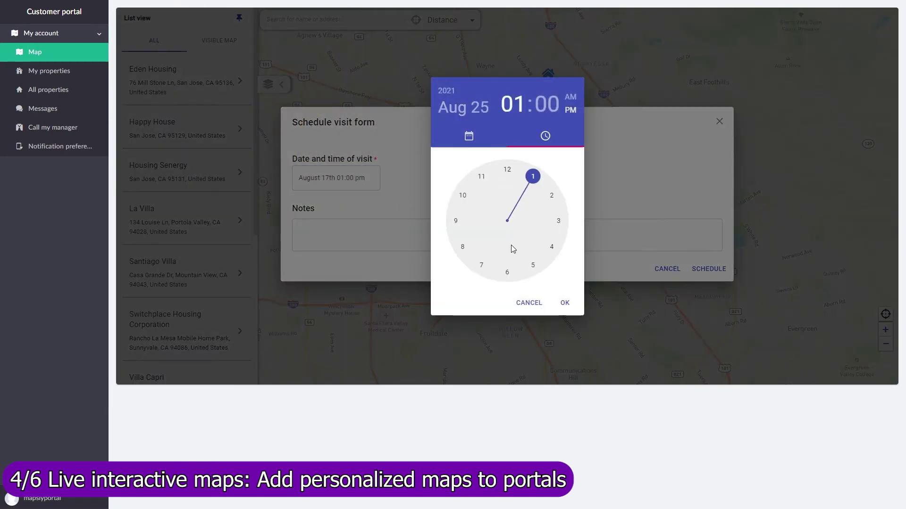
left_click(552, 197)
left_click_drag(507, 169, 507, 273)
left_click(565, 305)
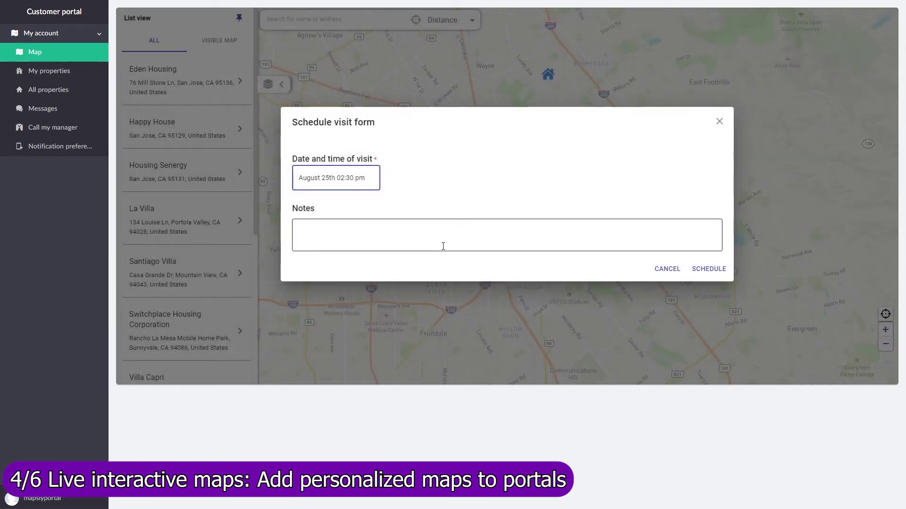
Add the note 'Very Interested!' and submit the visit booking
left_click(443, 246)
type("Very Interested!")
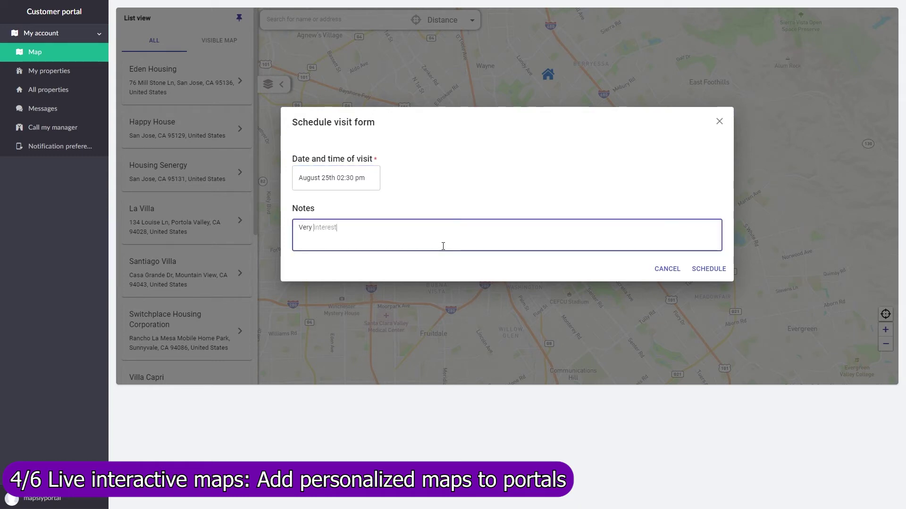
left_click(713, 268)
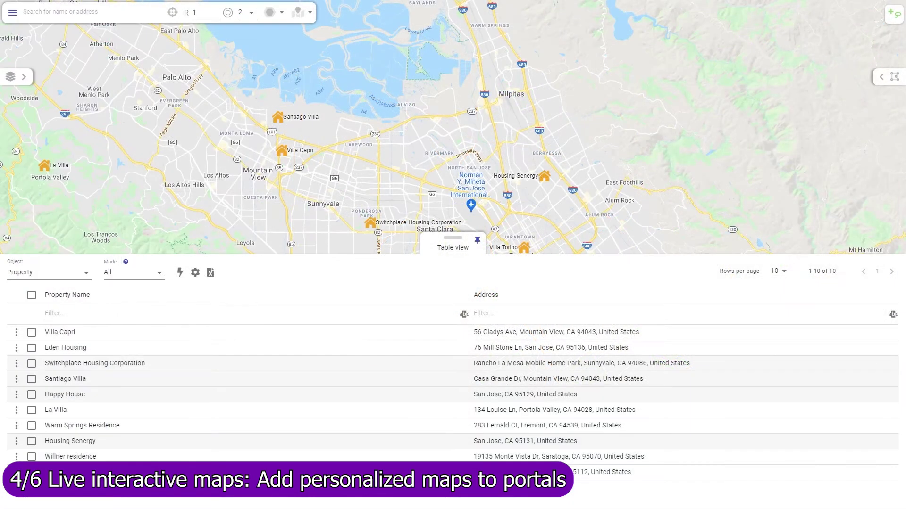
Select all ten properties and start a group edit of their Customers field
left_click(31, 297)
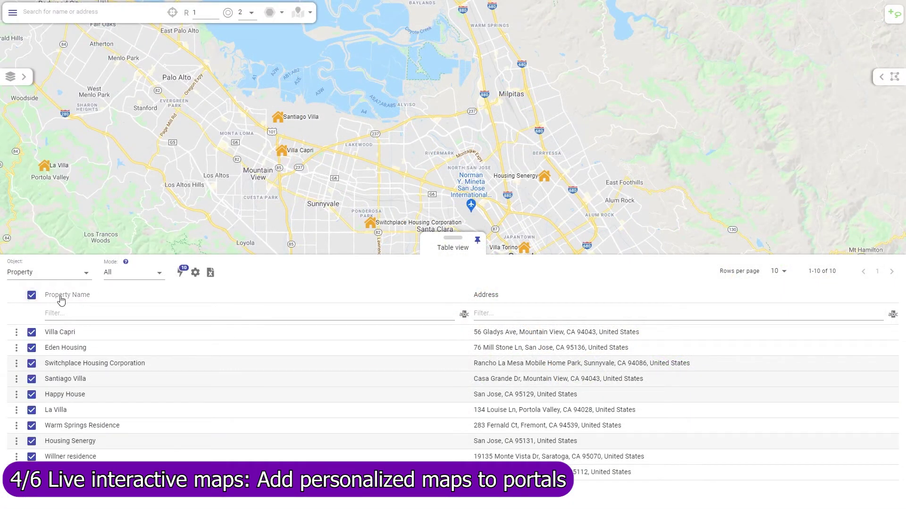
left_click(184, 274)
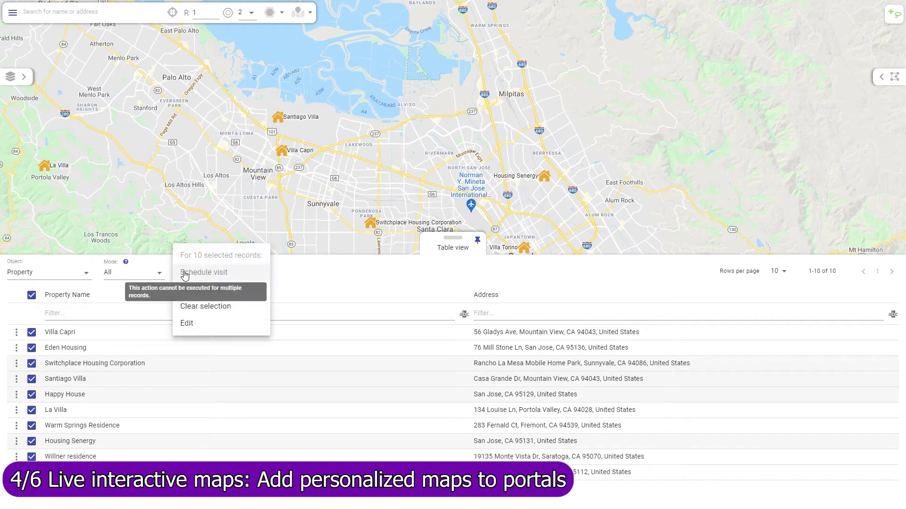
left_click(189, 323)
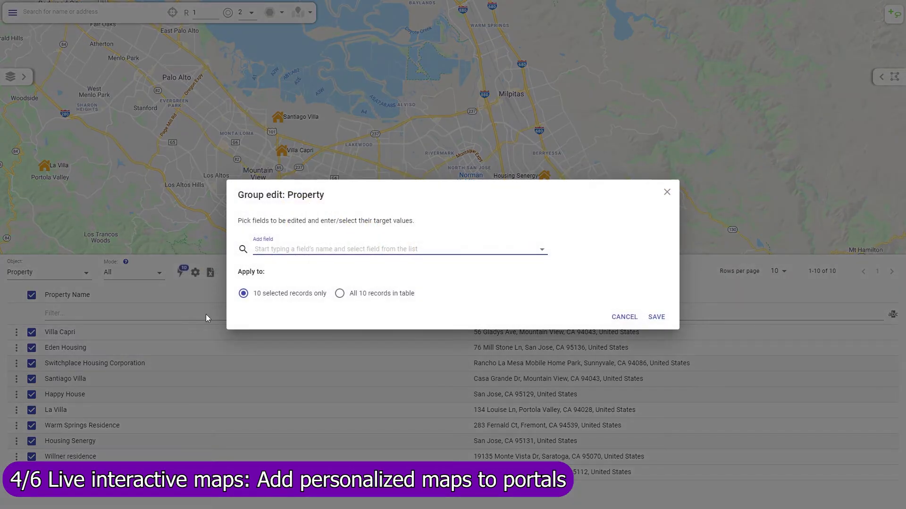
left_click(310, 251)
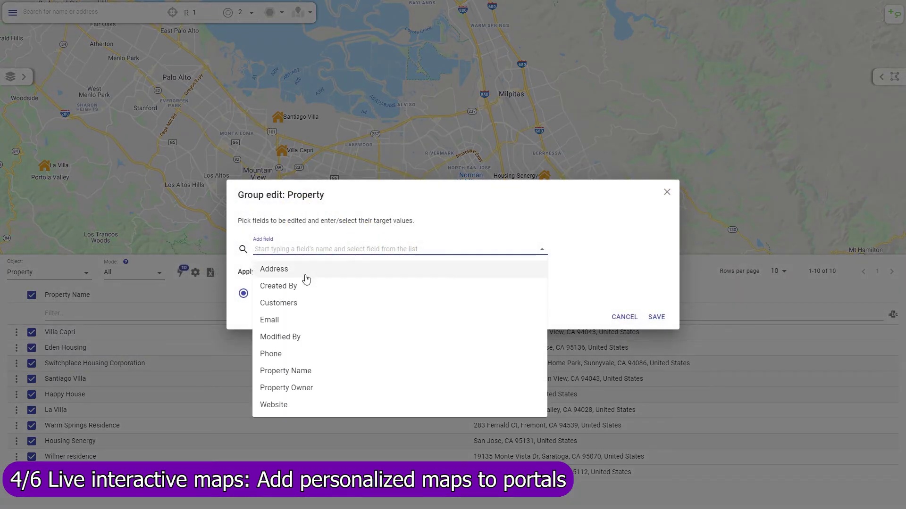
left_click(295, 303)
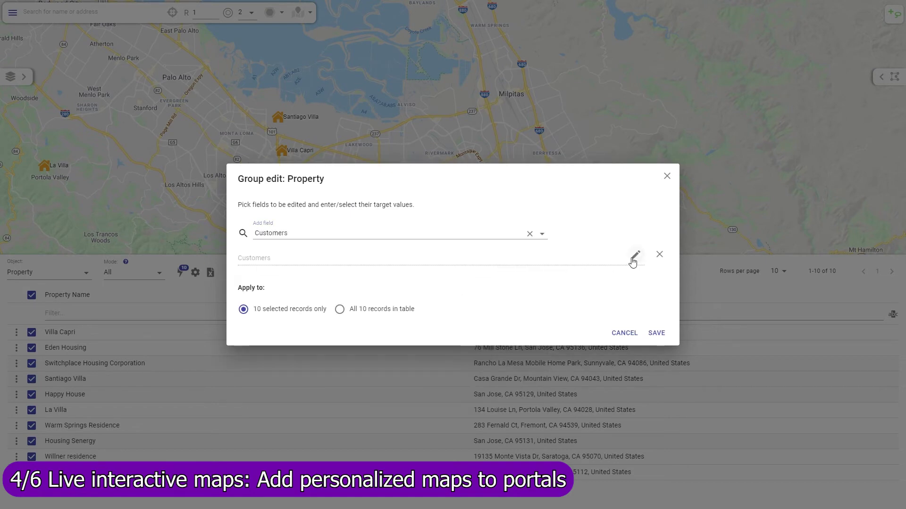
Pick the customer record from the lookup search and save the group edit
left_click(632, 257)
type("Sean")
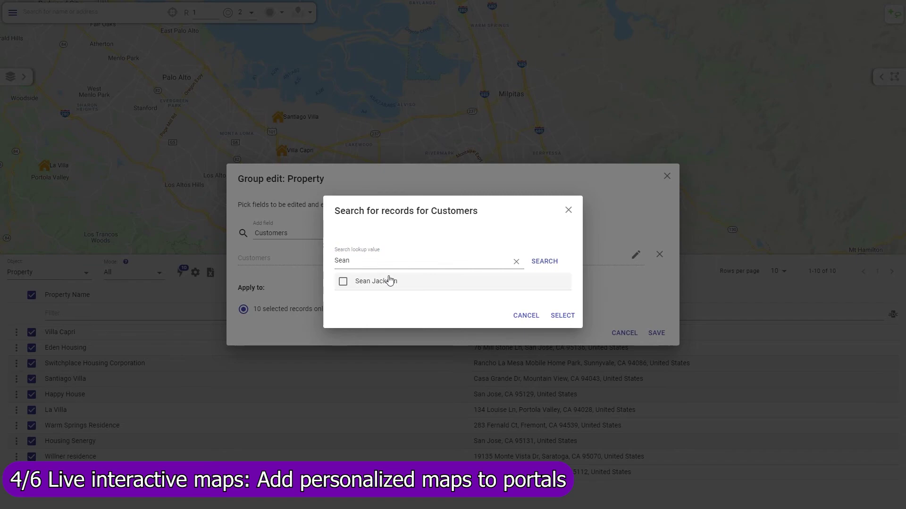
left_click(343, 282)
left_click(563, 324)
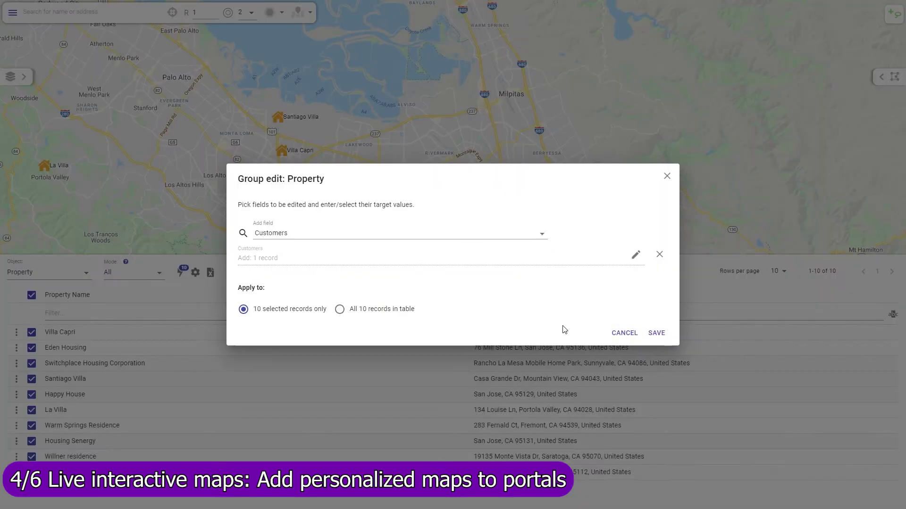
left_click(656, 333)
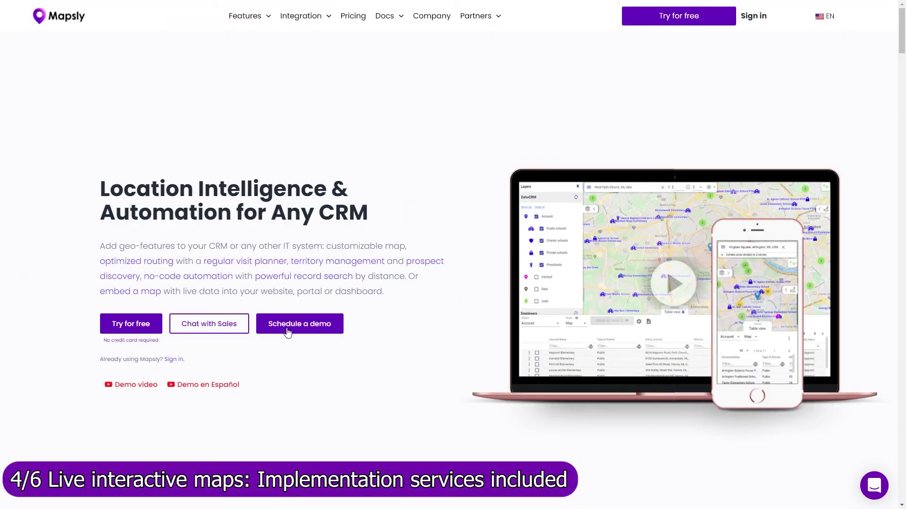
Open the Intercom chat widget from the homepage's bottom-right bubble and scroll its options
left_click(870, 495)
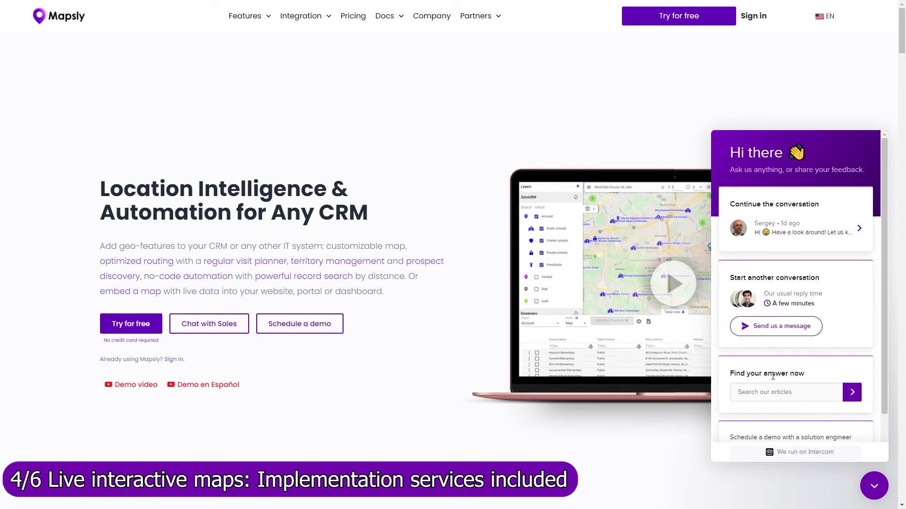
scroll(772, 376, "down", 1)
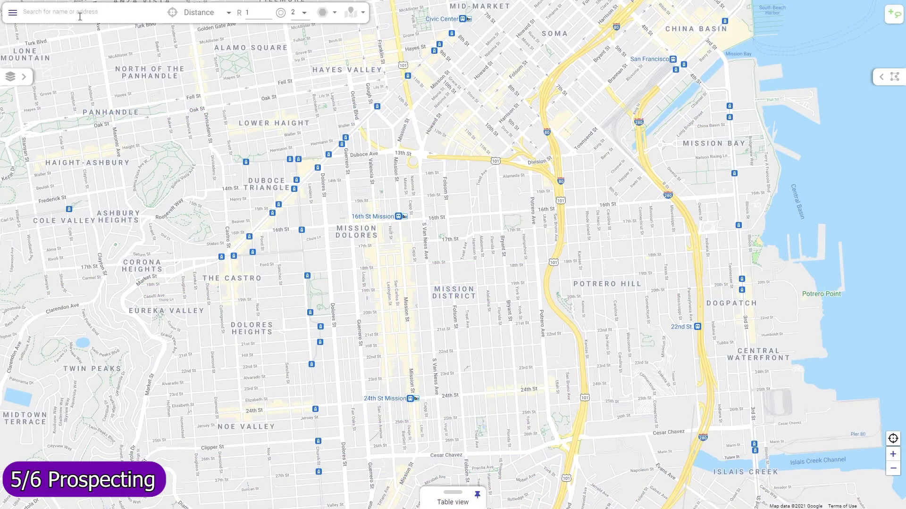
Find 'medical center' prospects, open One Medical's details and start exporting it to the CRM
left_click(77, 14)
type("medical center")
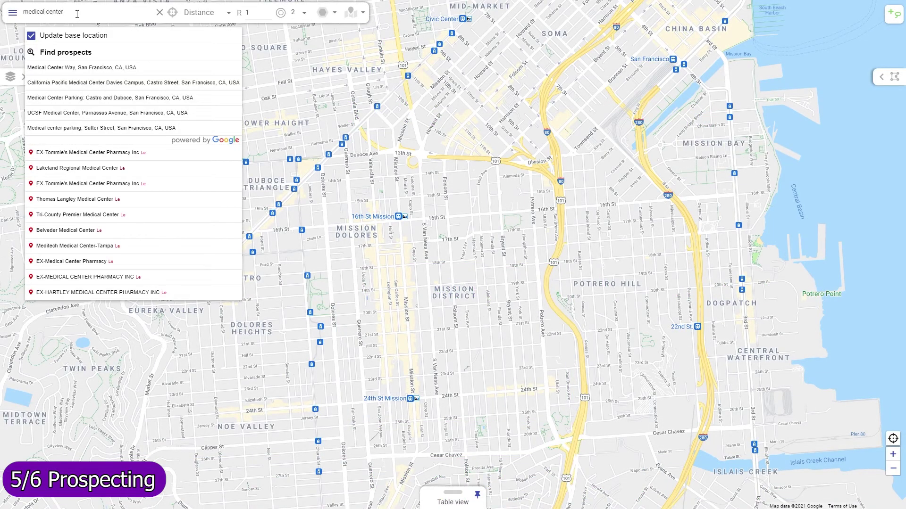
left_click(70, 53)
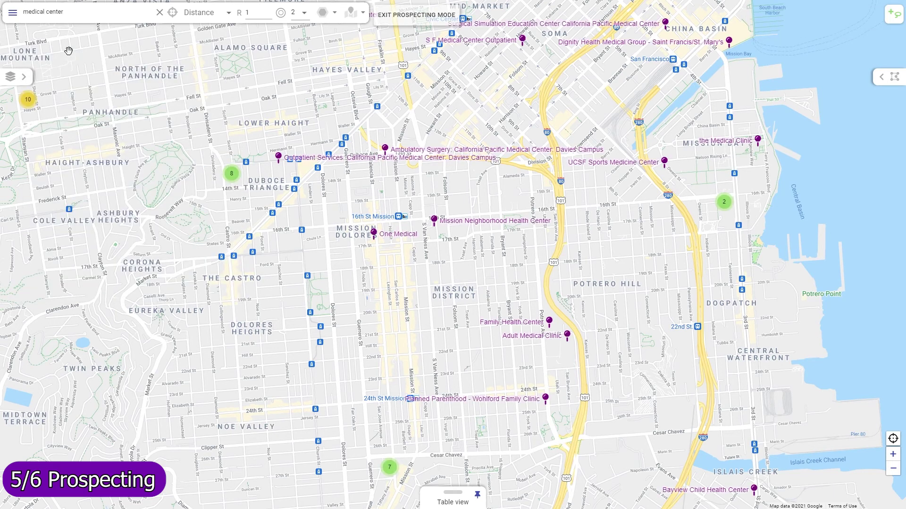
left_click(374, 241)
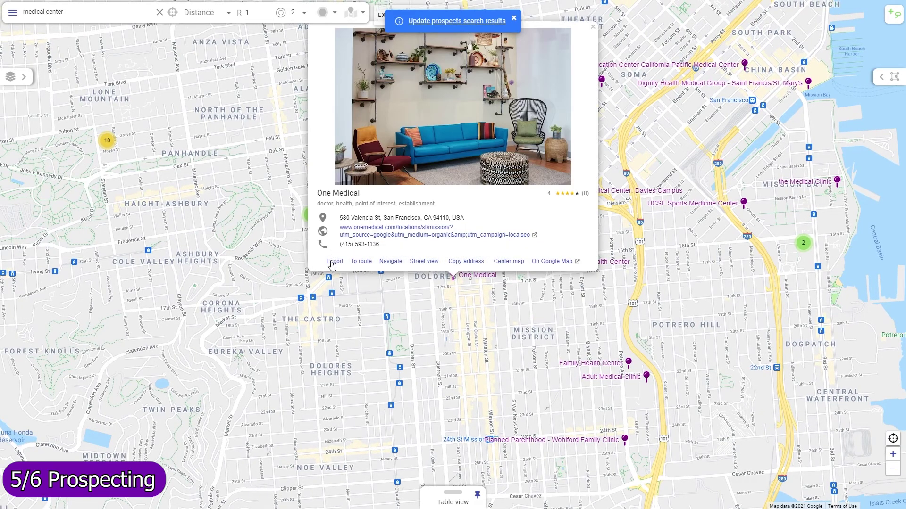
left_click(333, 262)
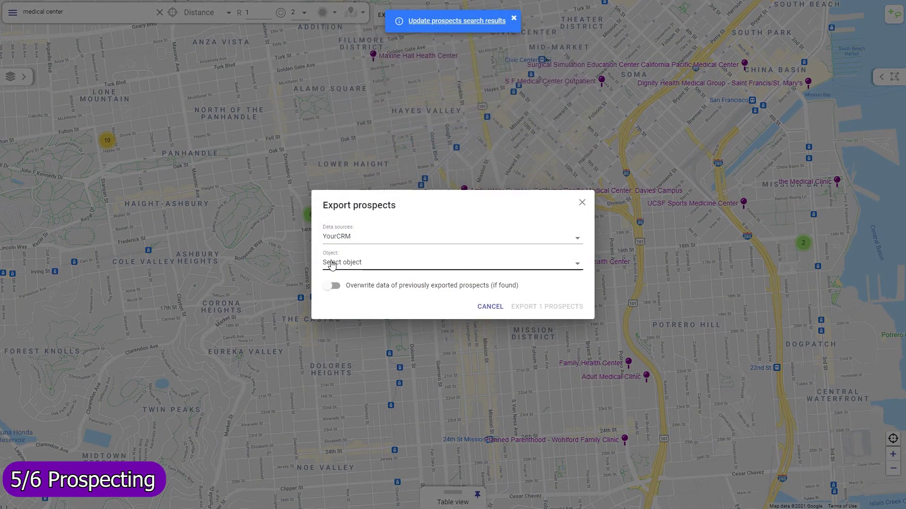
Export the prospect as an Account and map its Rating into the Notes field
left_click(331, 263)
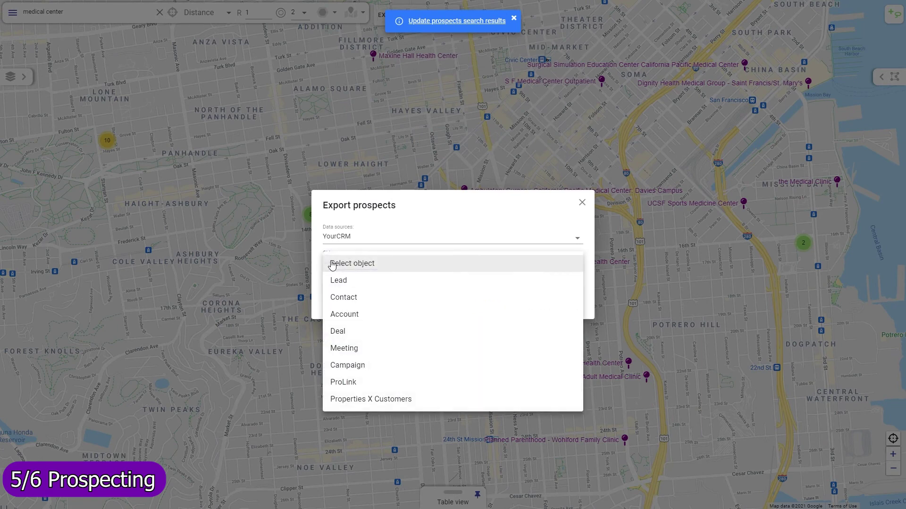
left_click(336, 314)
left_click(403, 302)
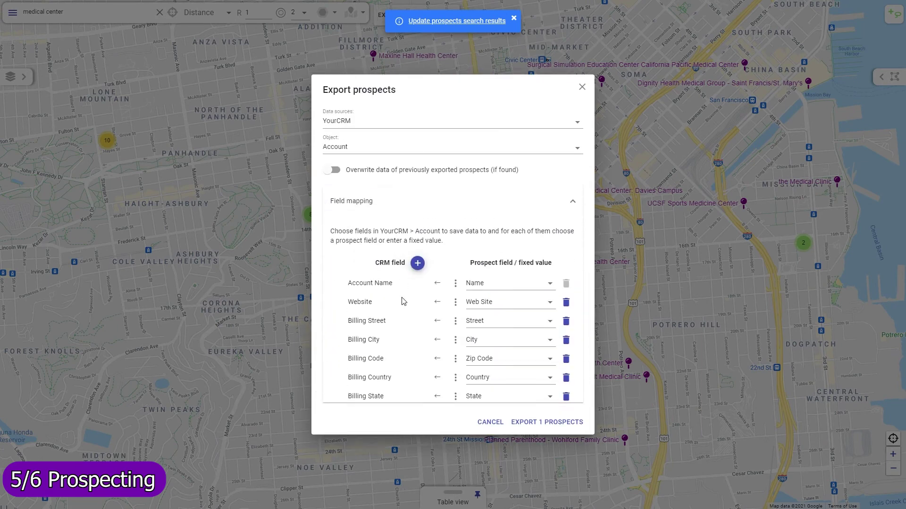
left_click(418, 242)
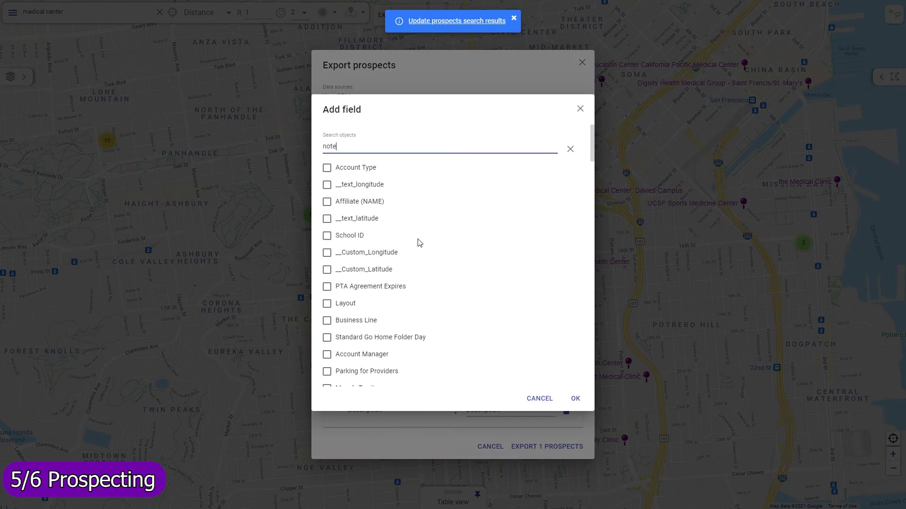
left_click(328, 169)
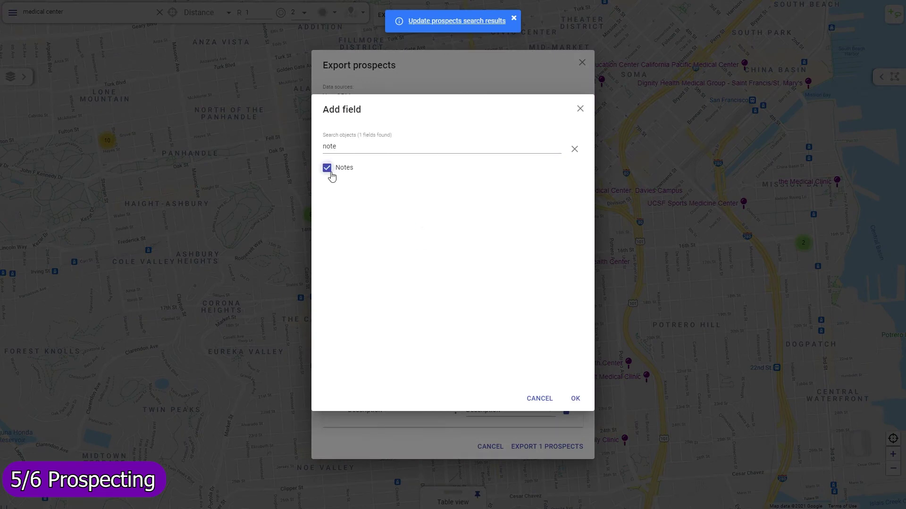
left_click(577, 399)
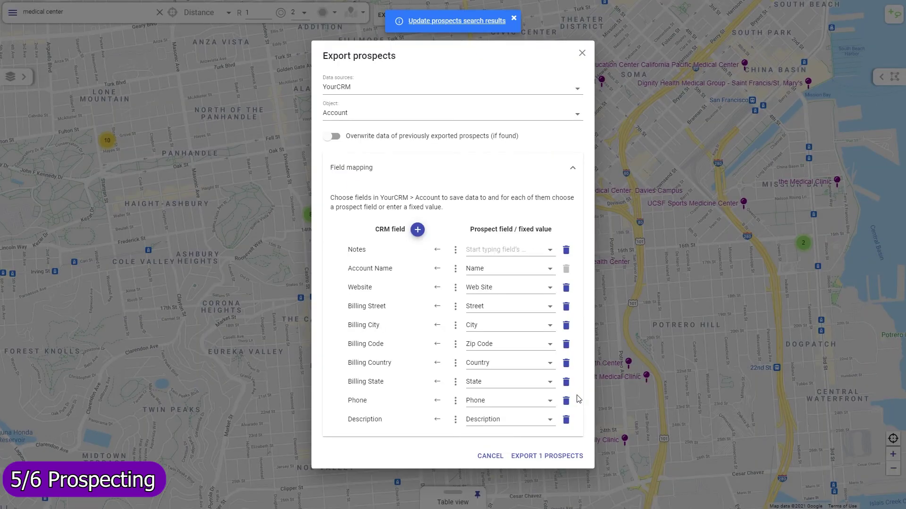
left_click(549, 253)
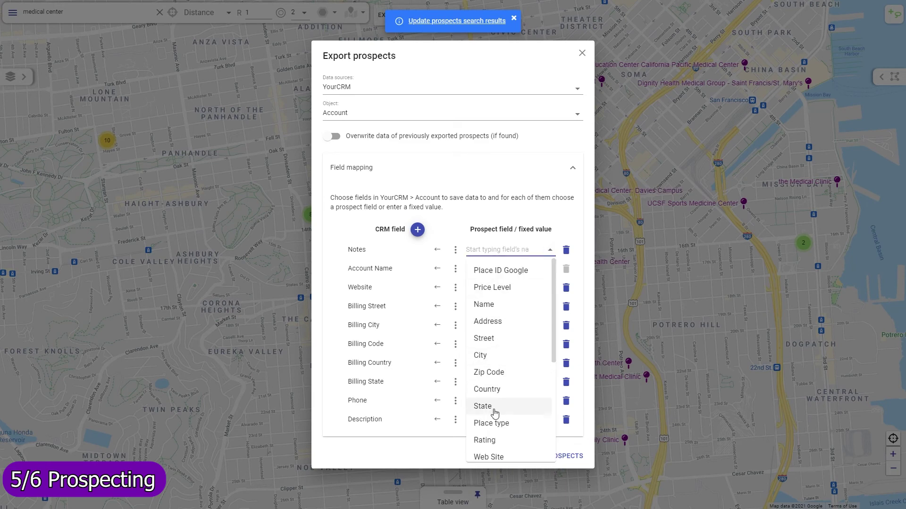
left_click(495, 441)
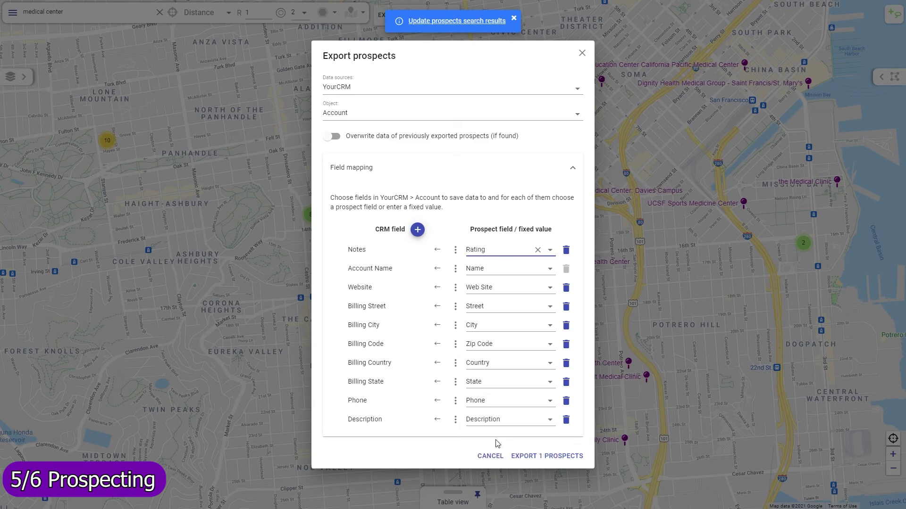
Add Account Owner (NAME) with a fixed user found by lookup, then export 1 prospect
left_click(417, 230)
type("owner")
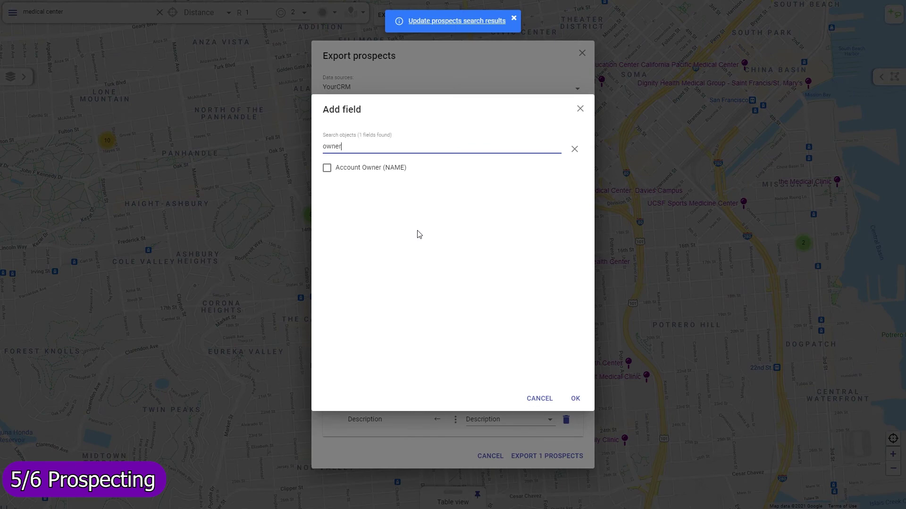
left_click(327, 169)
left_click(576, 399)
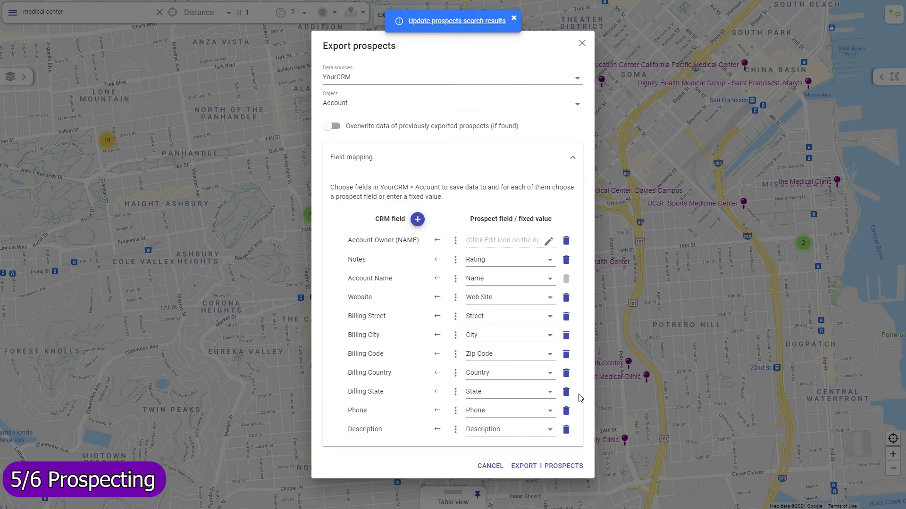
left_click(548, 242)
type("john")
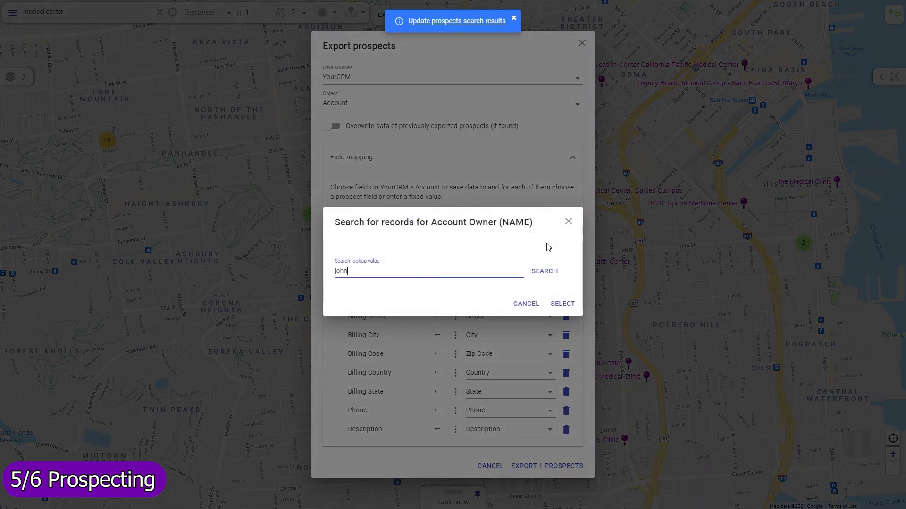
key("Return")
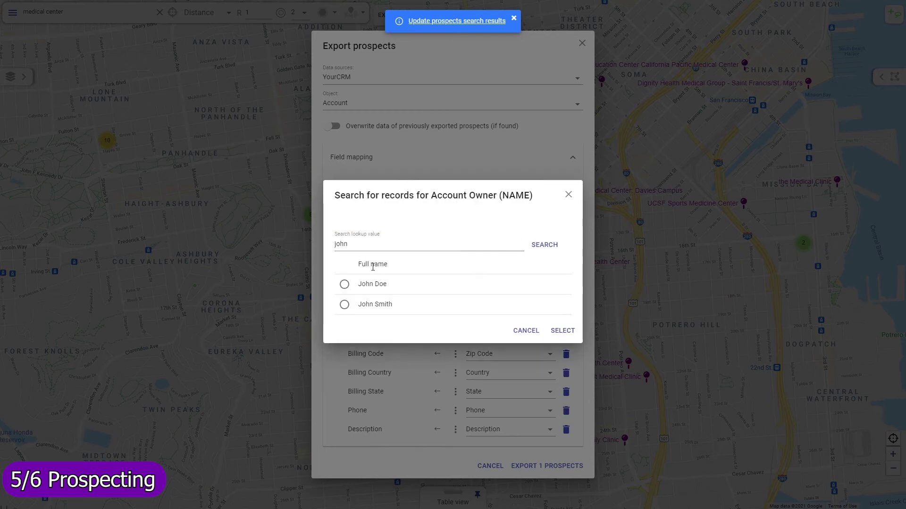
left_click(344, 285)
left_click(561, 331)
left_click(558, 467)
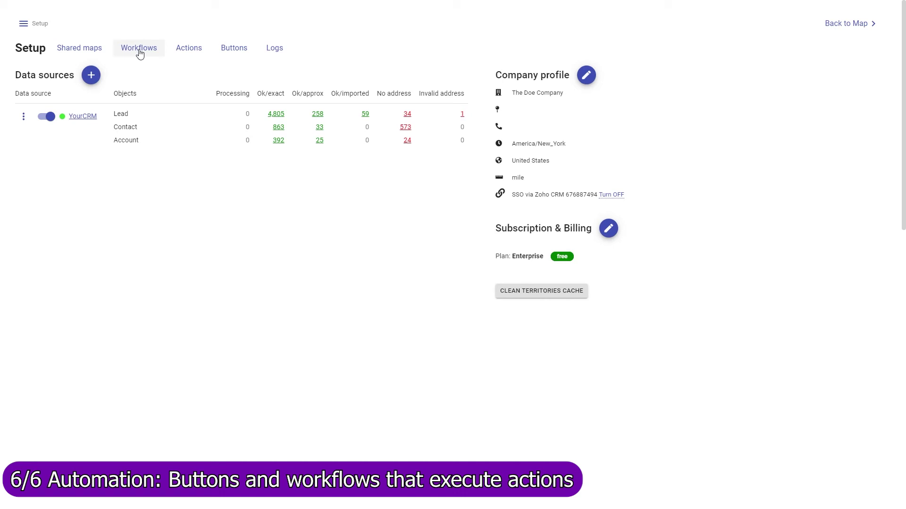
Open the Start job button's settings in Setup > Buttons and its Start job form action
left_click(236, 49)
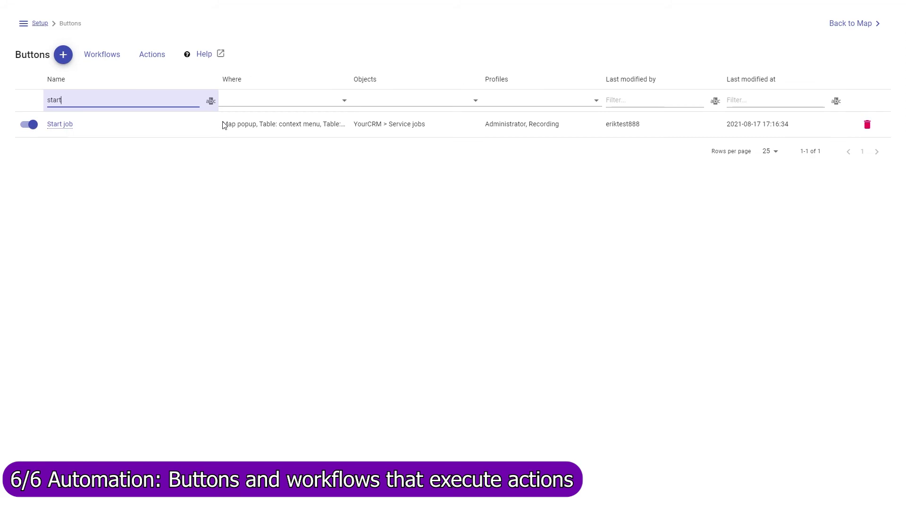
left_click(64, 123)
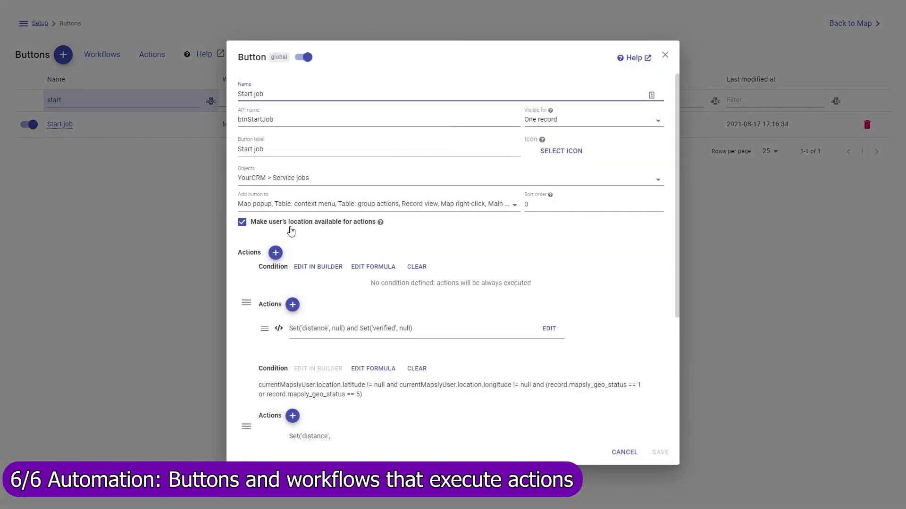
scroll(232, 231, "down", 1)
scroll(232, 231, "down", 3)
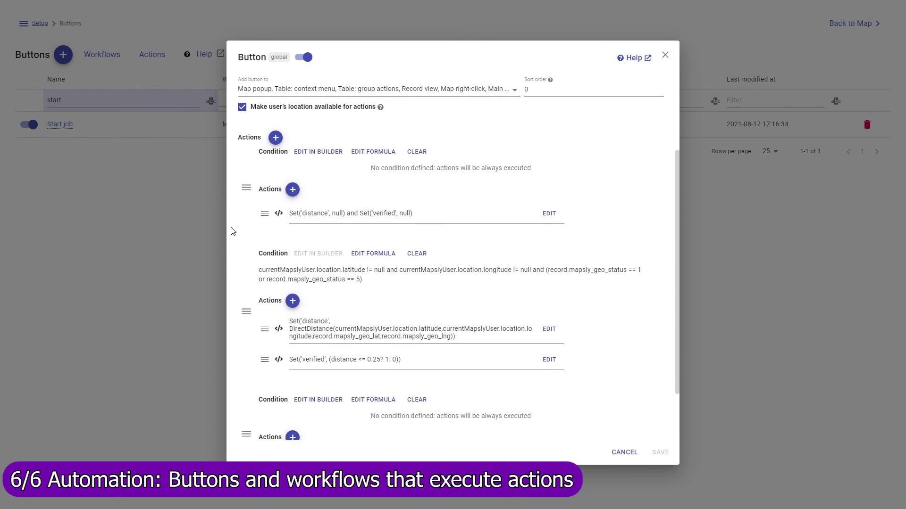
mouse_move(293, 392)
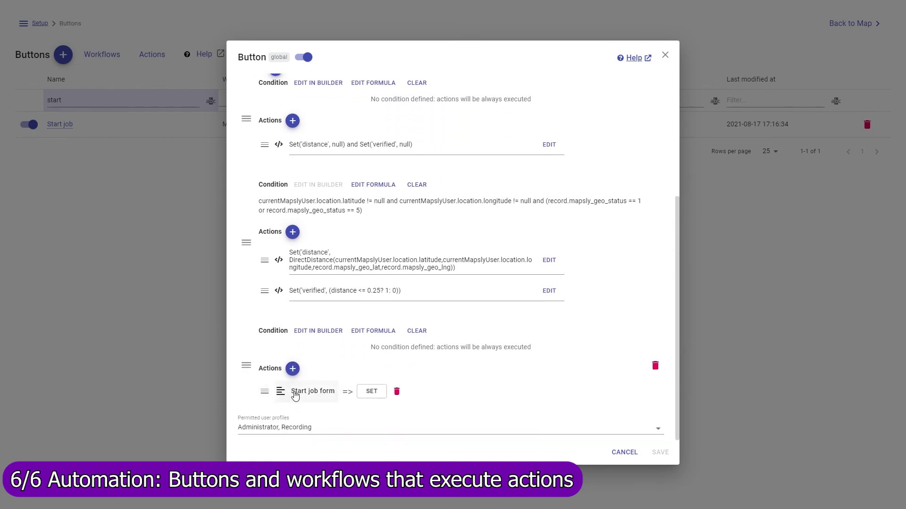
left_click(304, 391)
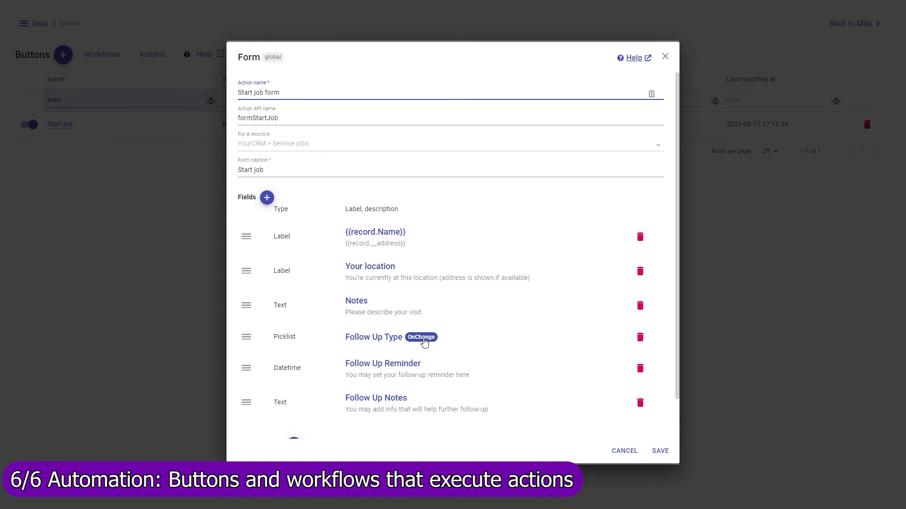
Inspect the Follow Up Type picklist's action without saving, then open Check in's Update service job action
left_click(383, 338)
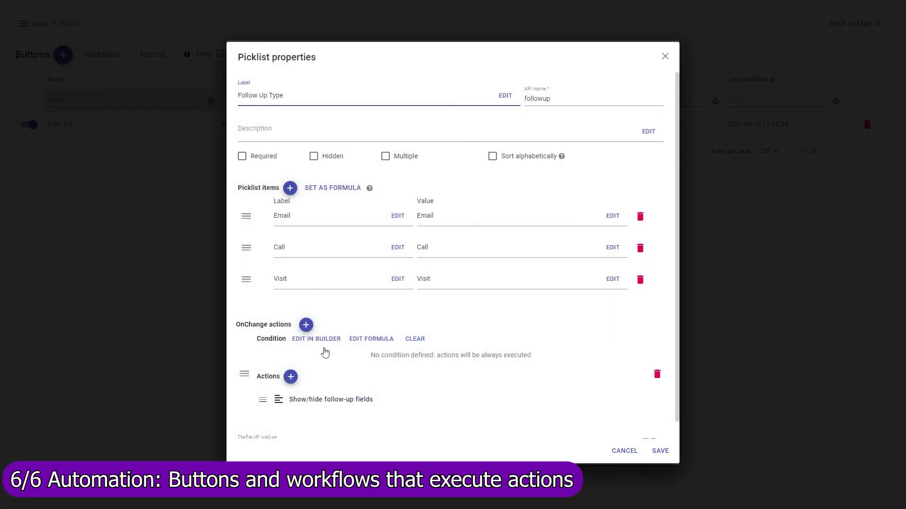
left_click(325, 401)
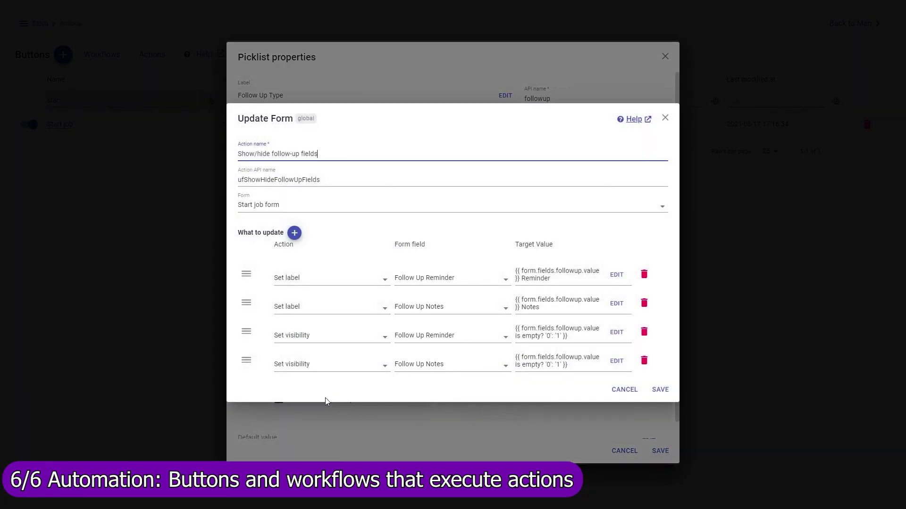
left_click(631, 398)
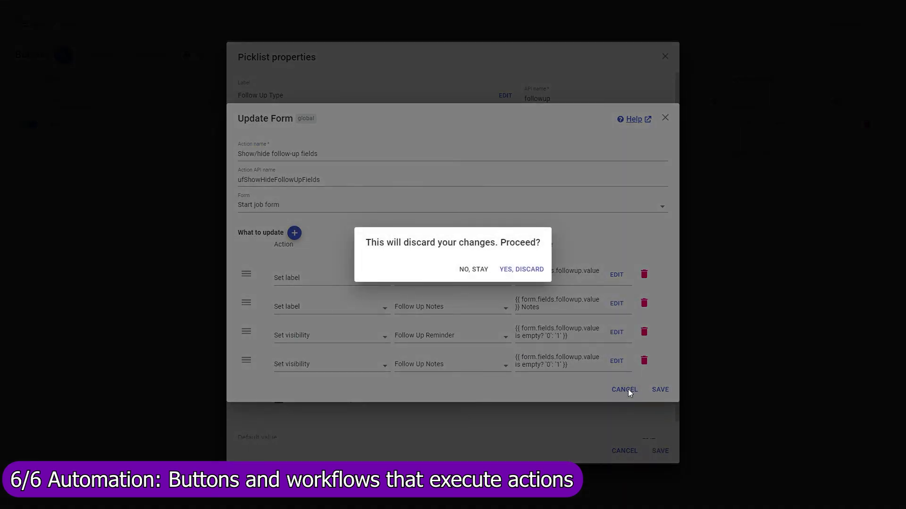
left_click(531, 274)
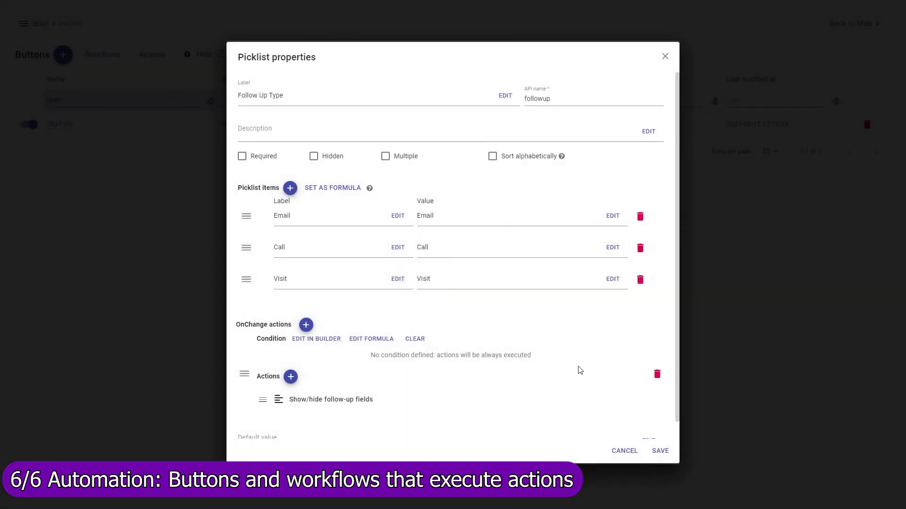
left_click(623, 451)
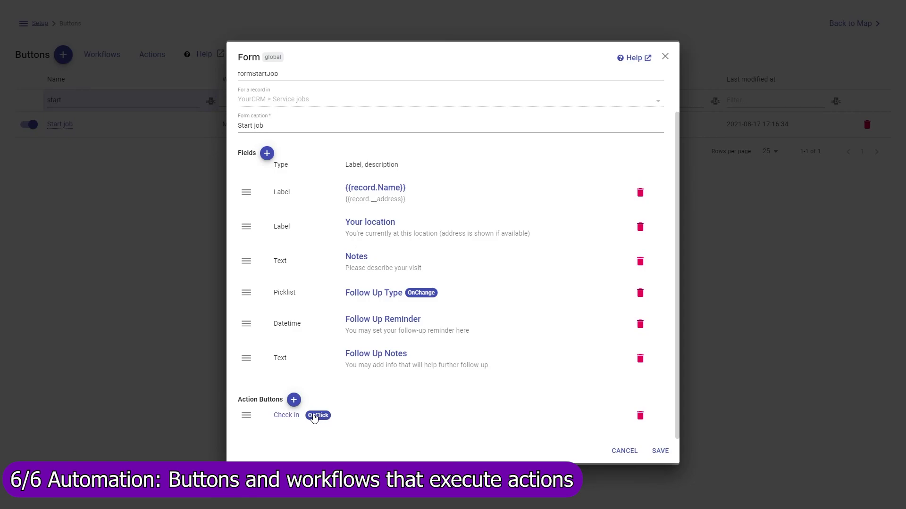
left_click(315, 416)
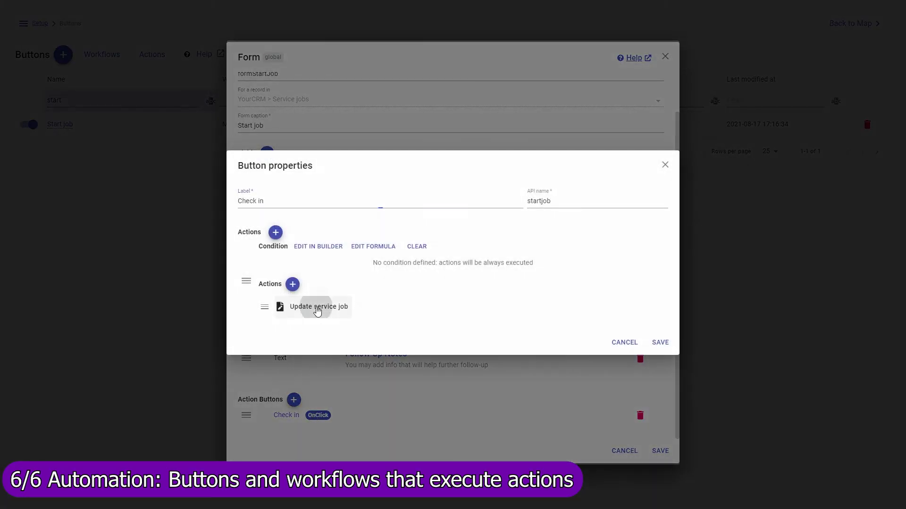
left_click(314, 307)
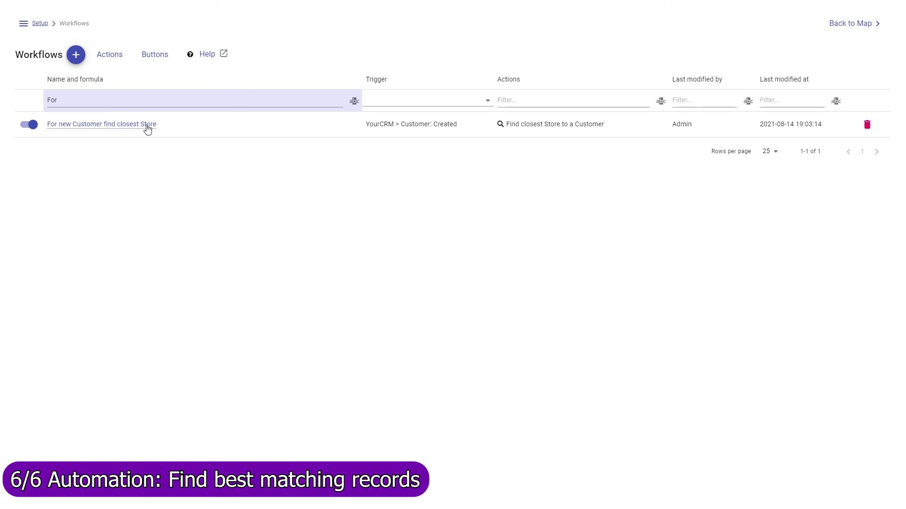
Open the 'For new Customer find closest Store' workflow's Find closest Store to a Customer action
left_click(149, 126)
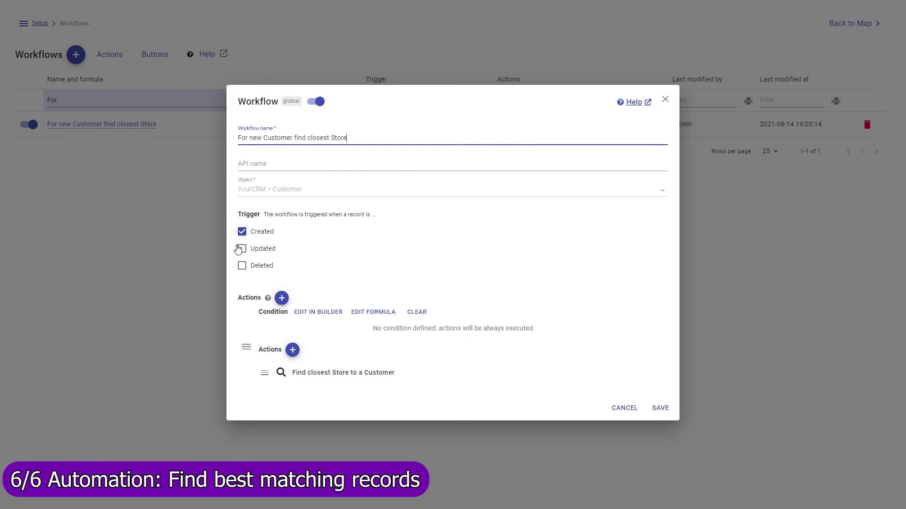
mouse_move(289, 380)
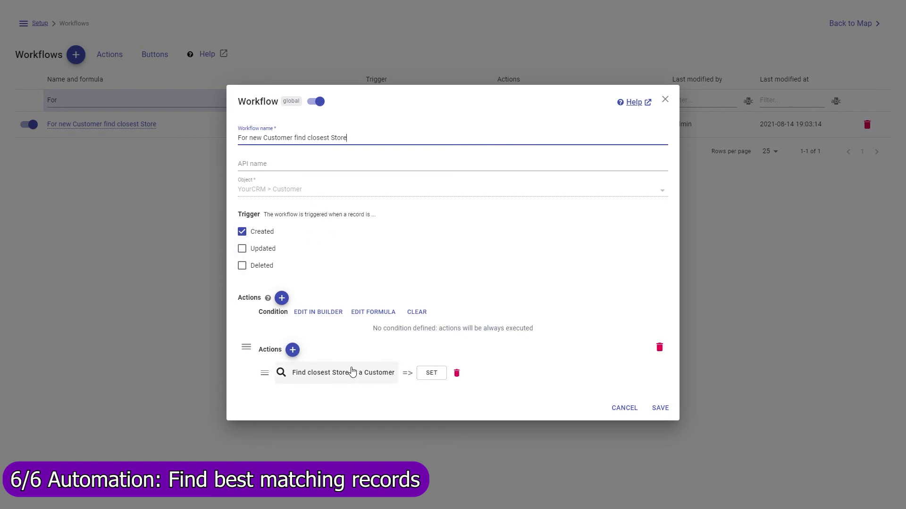
left_click(295, 374)
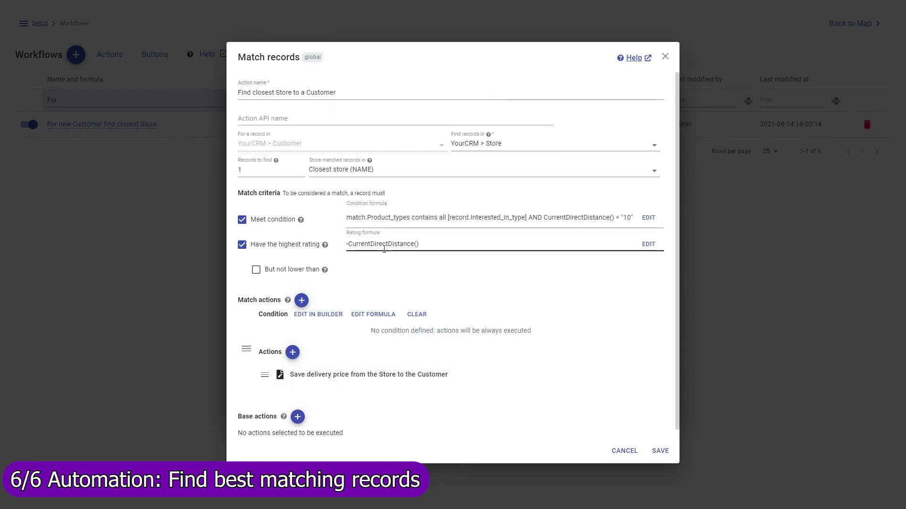
Review its match criteria in the Expression builder, cancel, and open the delivery price update action
left_click(514, 224)
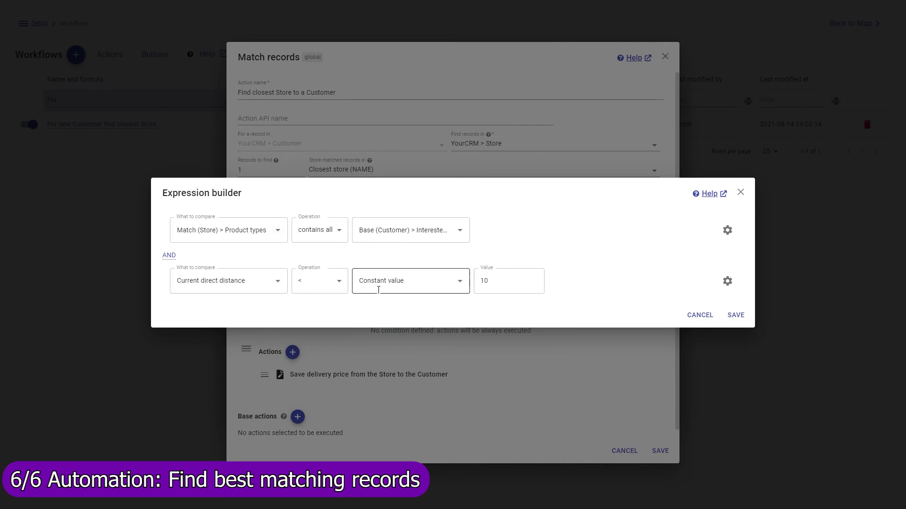
left_click(696, 316)
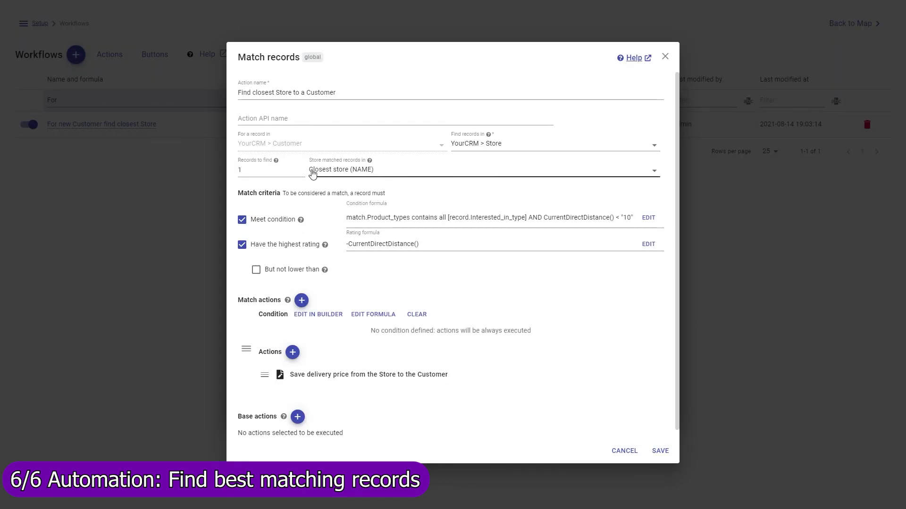
mouse_move(288, 375)
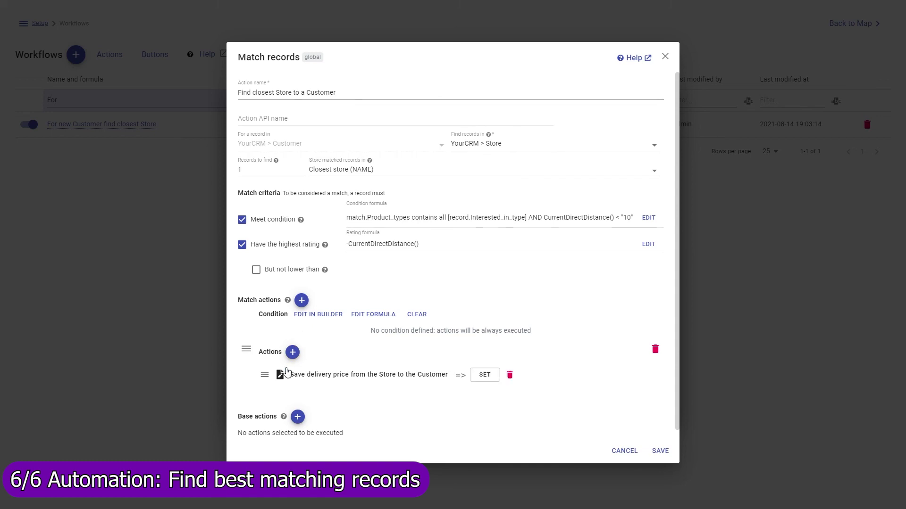
left_click(354, 377)
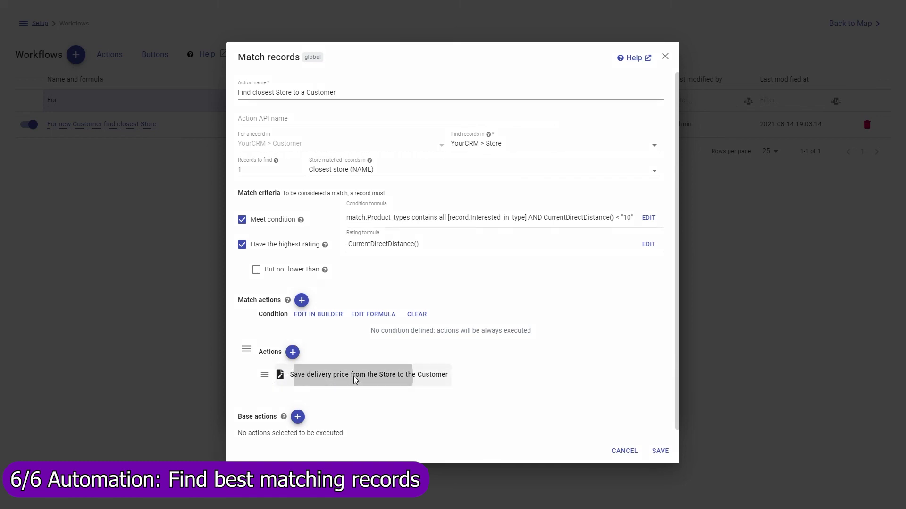